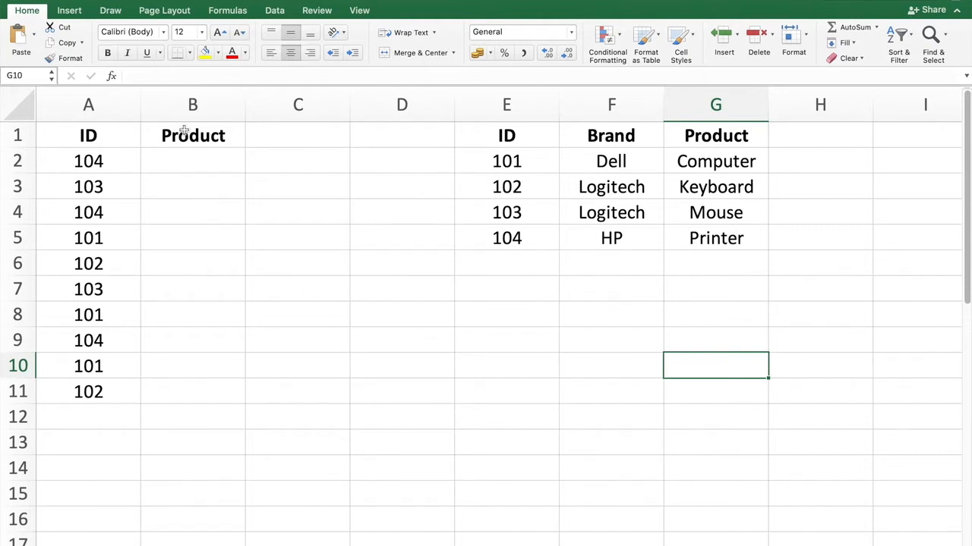
Step: Look up the VLOOKUP function in the Formula Builder and read its argument descriptions
click(112, 77)
click(835, 120)
text(vlook)
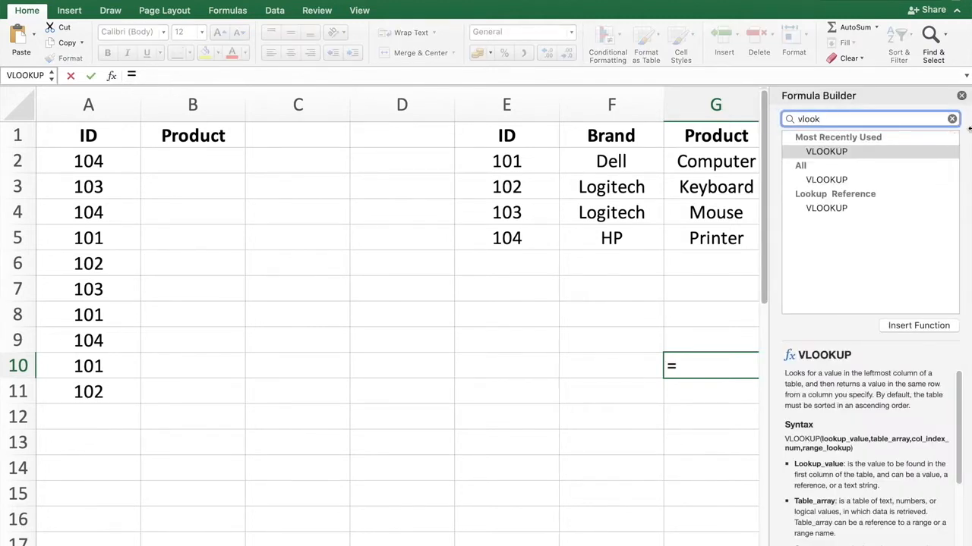
double_click(833, 151)
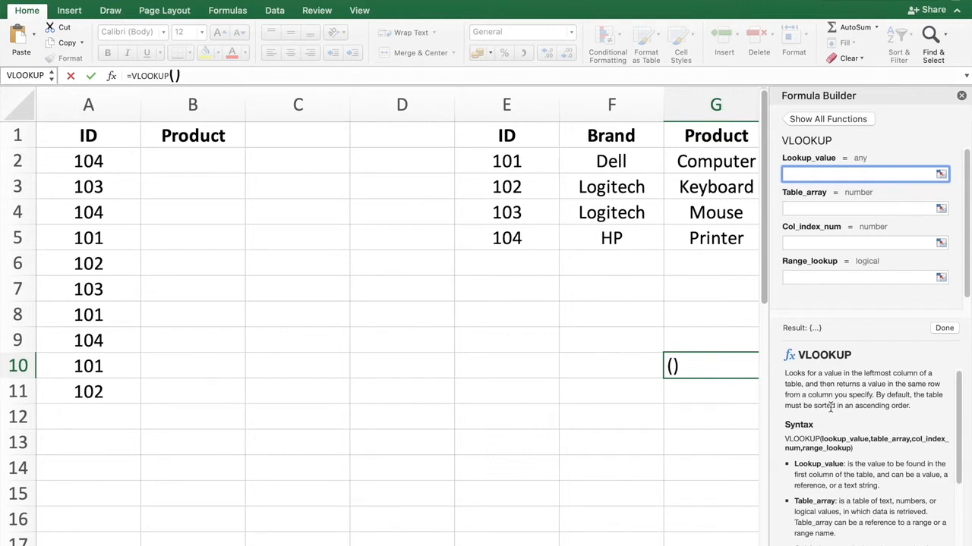
scroll(850, 442, down, 3)
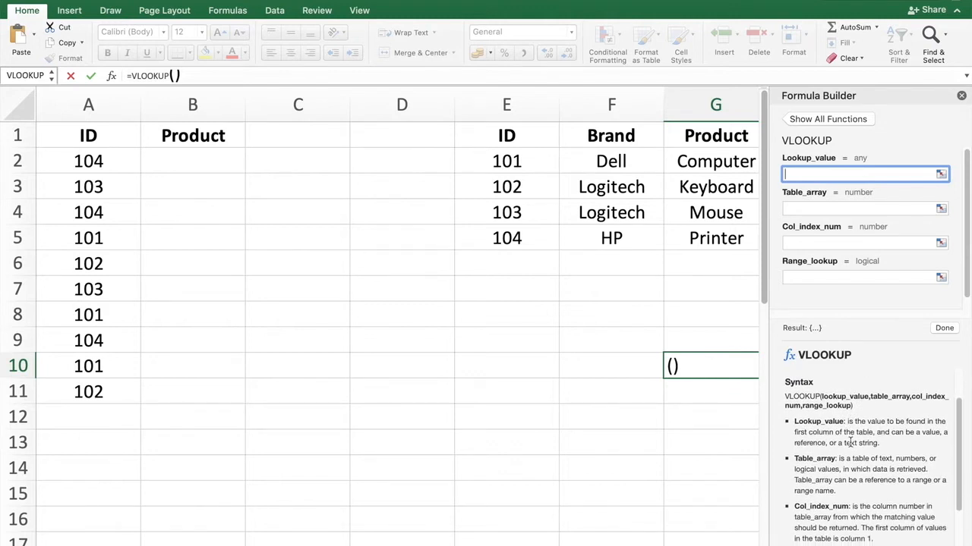
scroll(850, 442, down, 1)
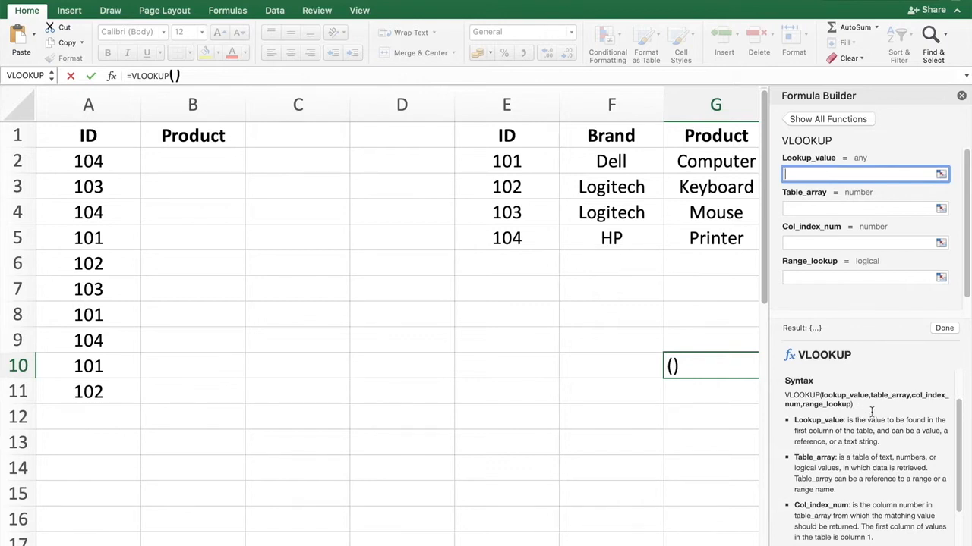
scroll(874, 416, down, 2)
scroll(874, 416, down, 1)
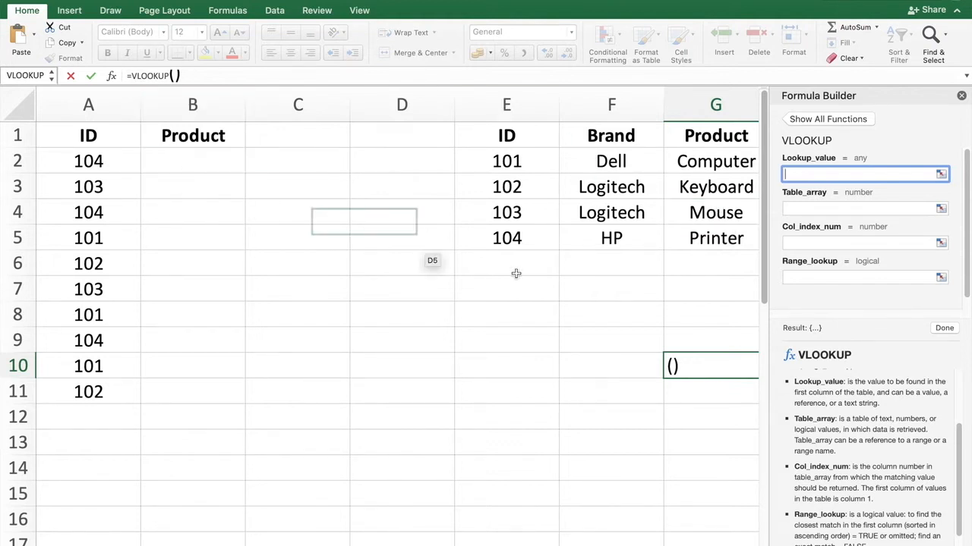
scroll(857, 480, down, 2)
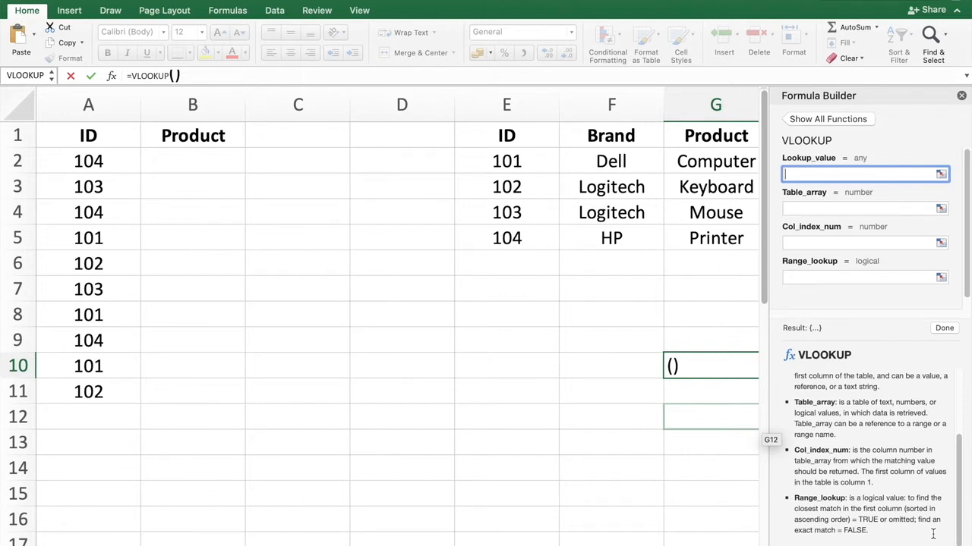
click(252, 182)
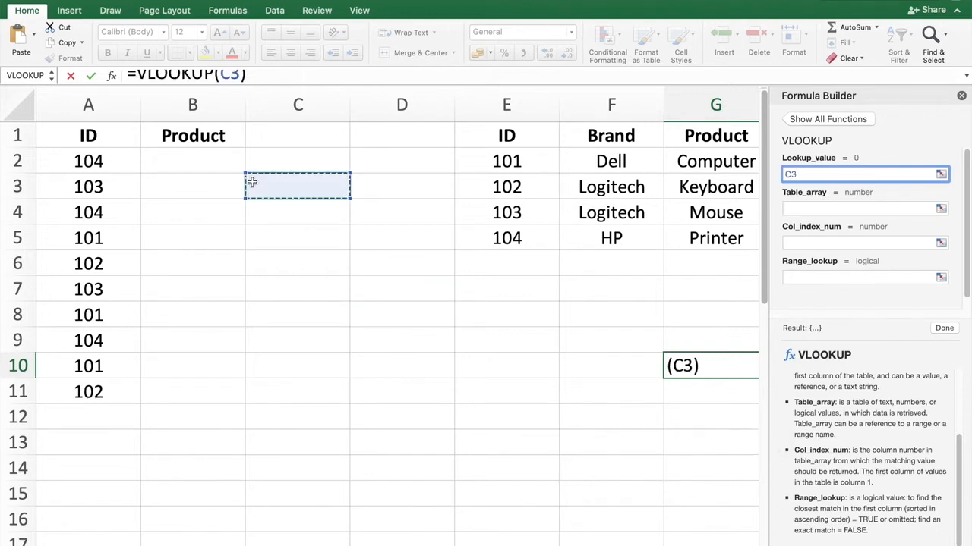
key(Escape)
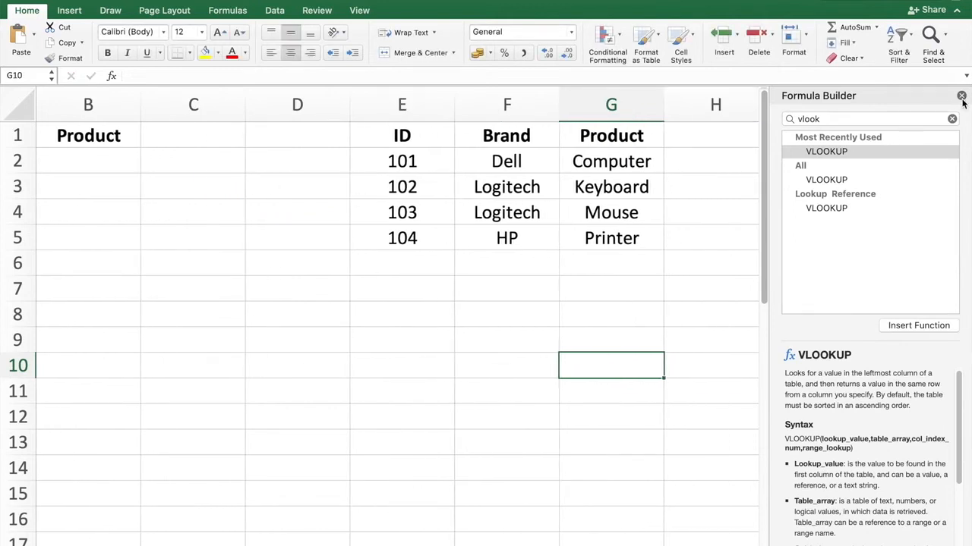
click(960, 97)
Step: Begin a VLOOKUP formula in cell B2 under the Product header
click(455, 376)
scroll(455, 376, left, 2)
click(173, 157)
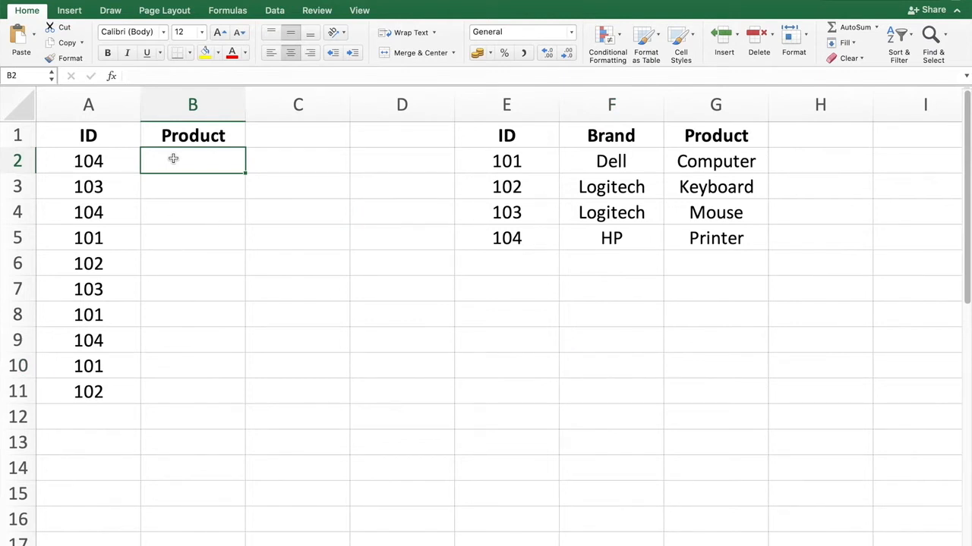
text(=)
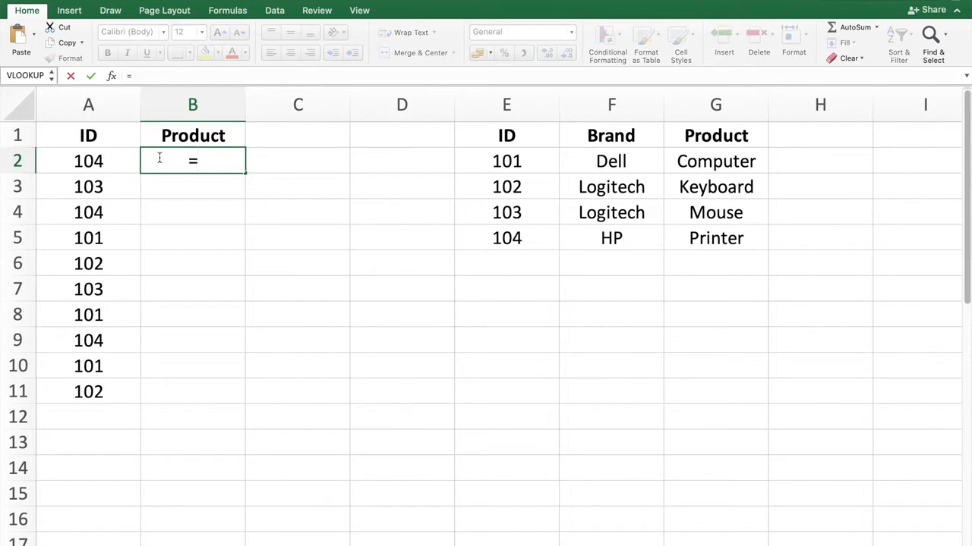
click(115, 161)
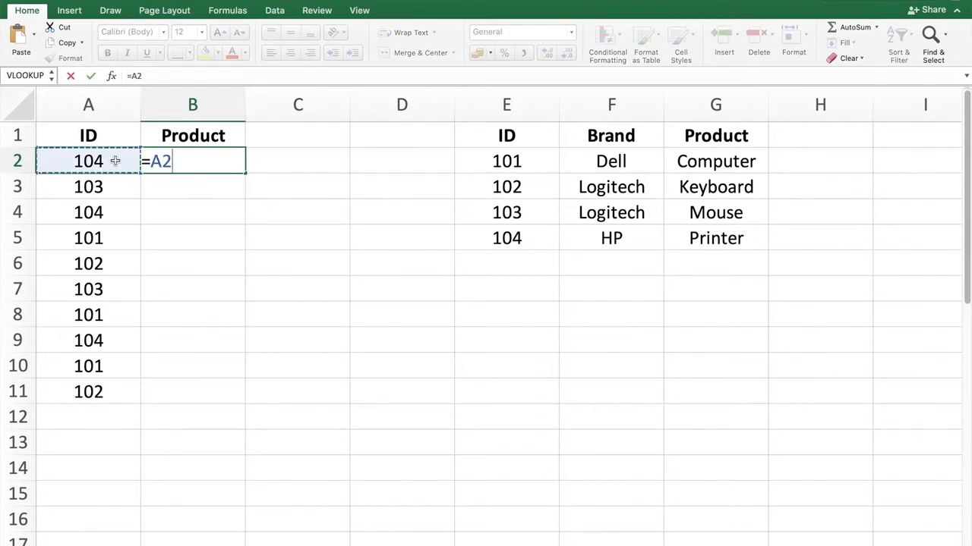
key(BackSpace)
key(BackSpace)
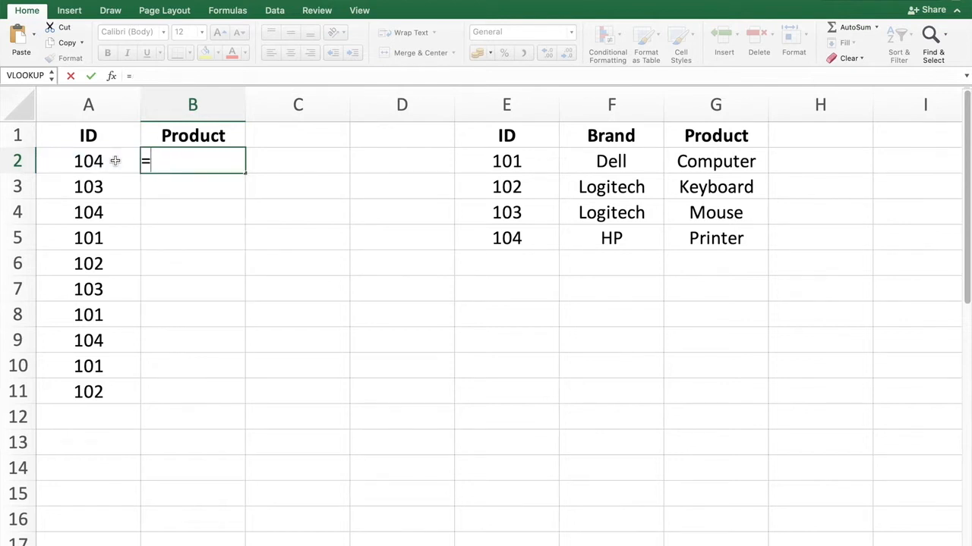
text(vloo)
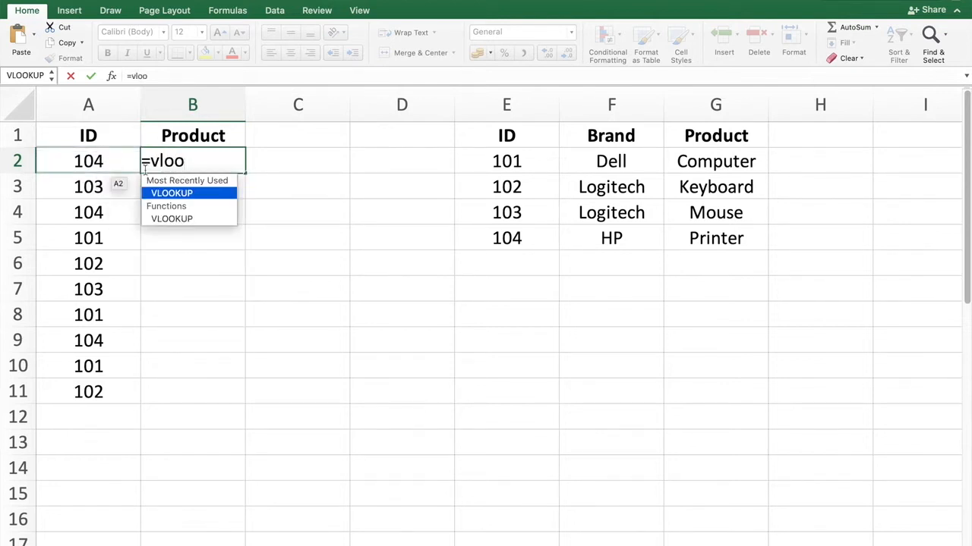
double_click(172, 195)
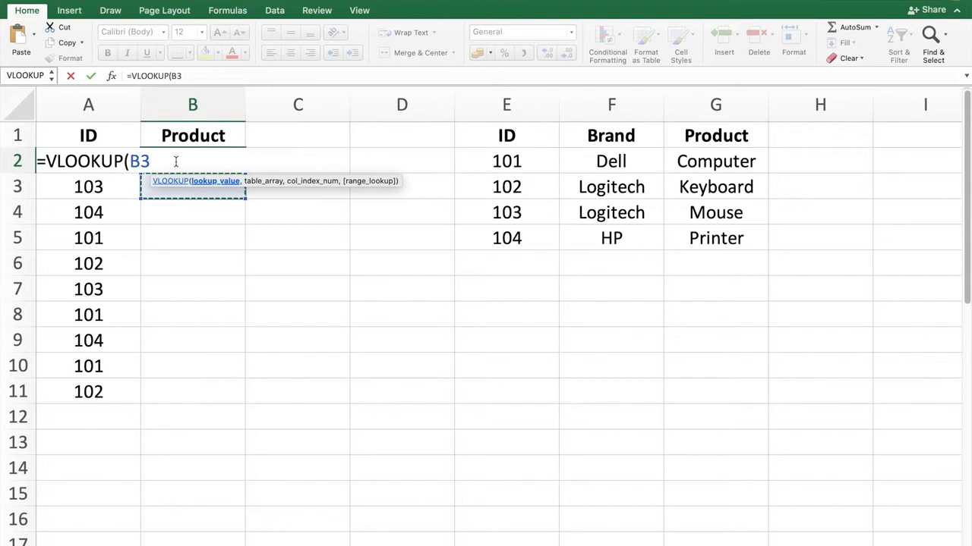
Step: Set the ID in A2 as the formula's lookup value
key(BackSpace)
key(BackSpace)
click(57, 144)
key(Down)
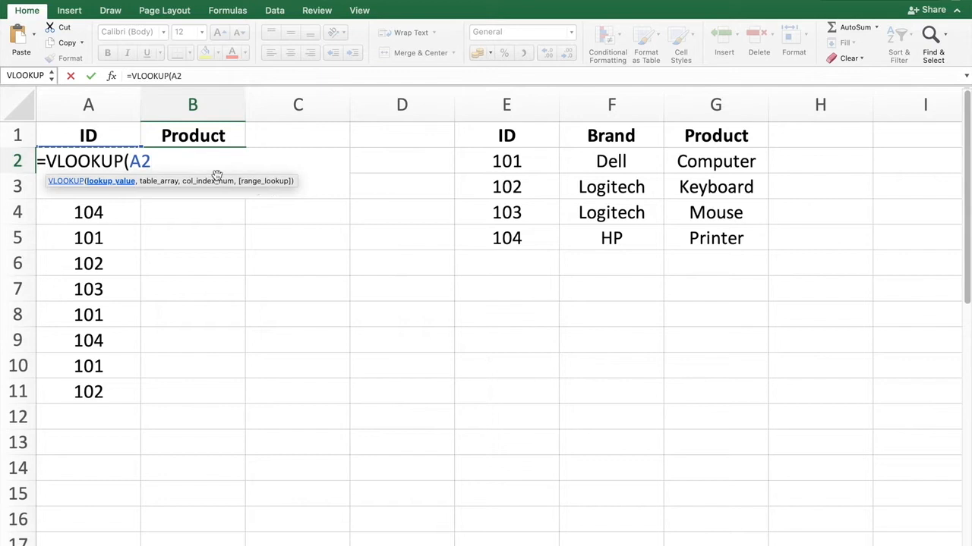
Step: Add the lookup table E2:G5 as the table array, made absolute as $E$2:$G$5
text(,)
drag(540, 165, 690, 235)
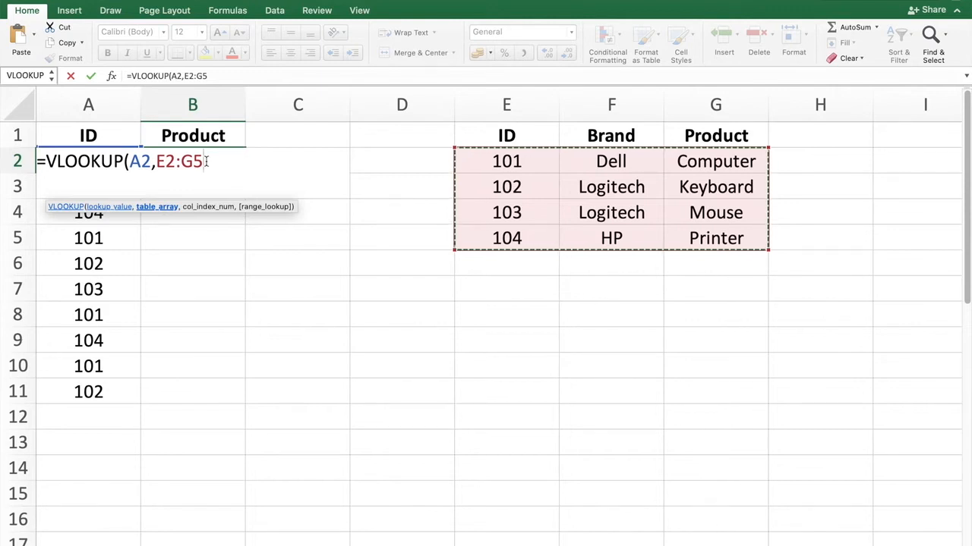
key(F4)
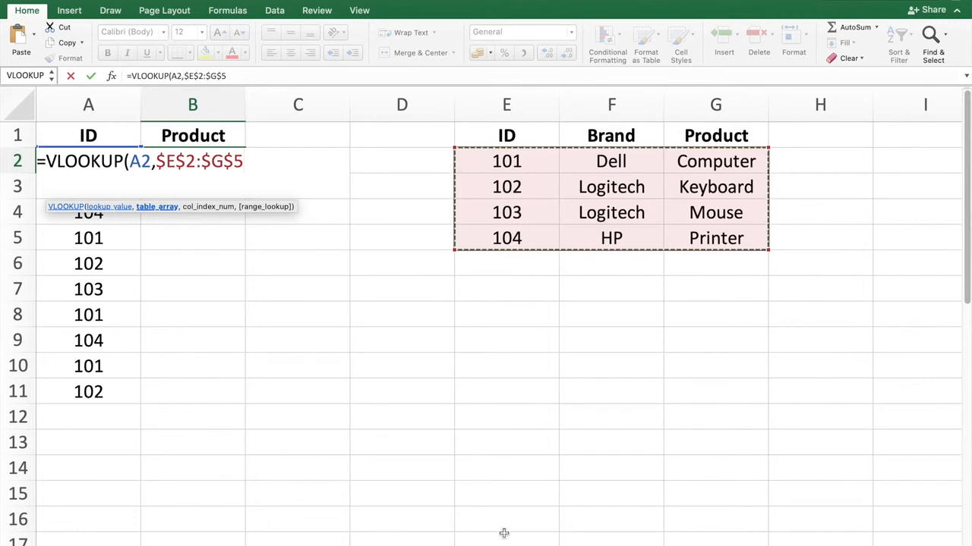
Step: Finish the formula with column index 3 and FALSE for an exact match, and enter it
text(,3)
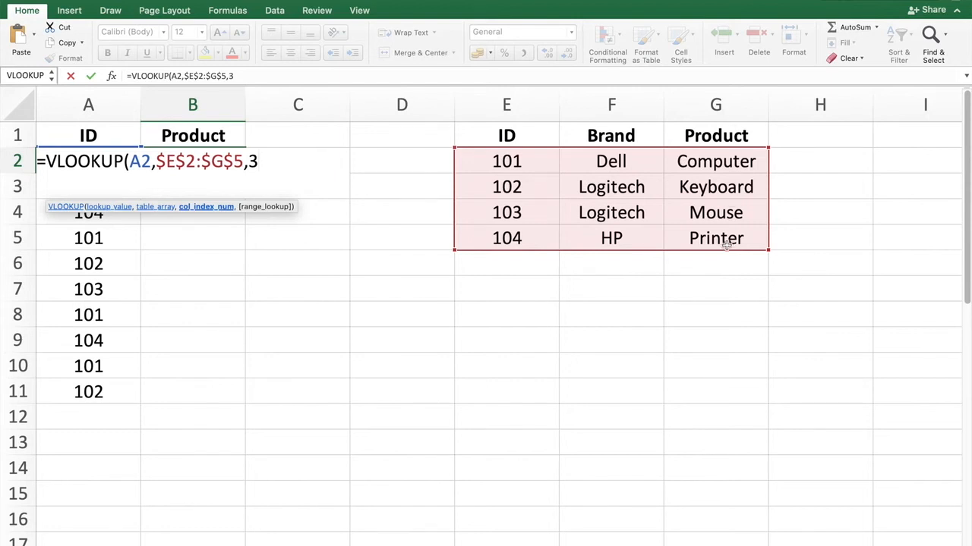
text(,)
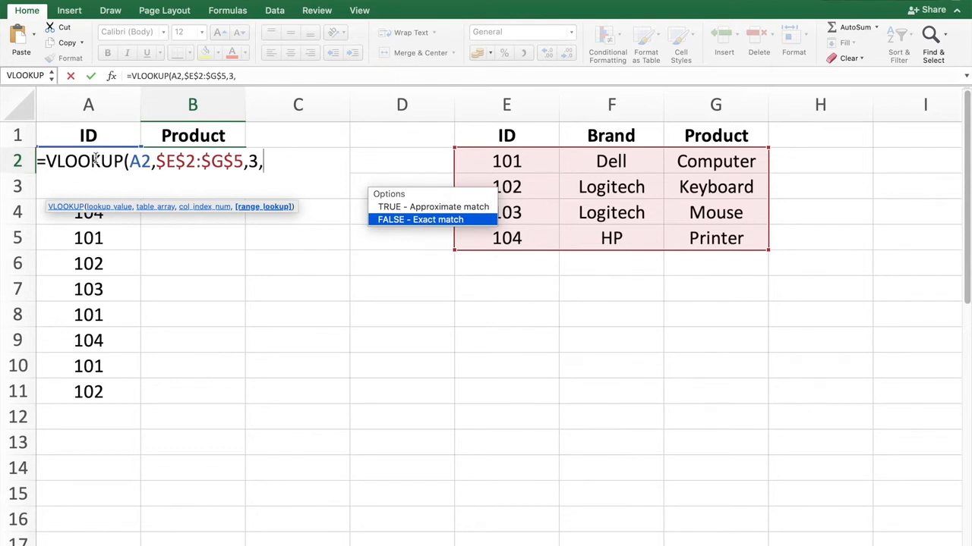
double_click(444, 225)
text())
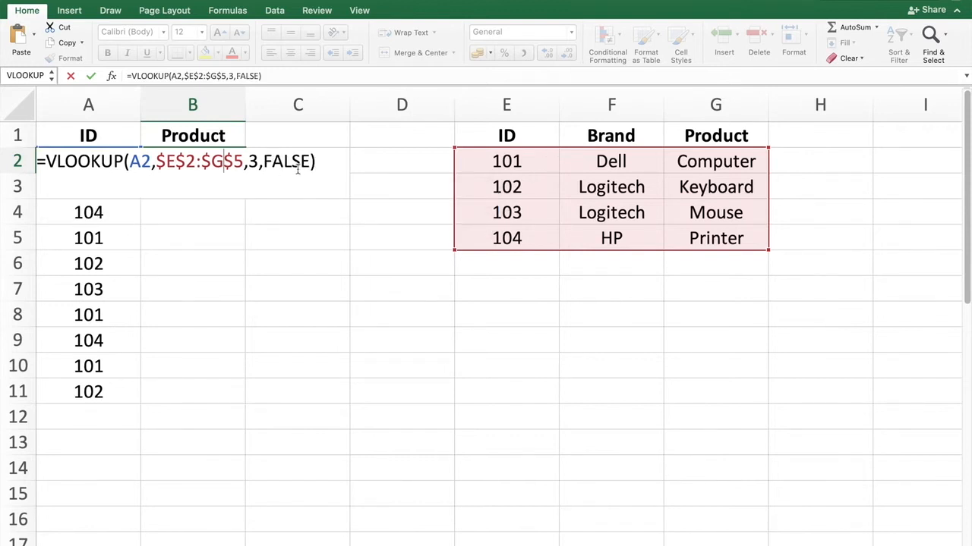
click(284, 75)
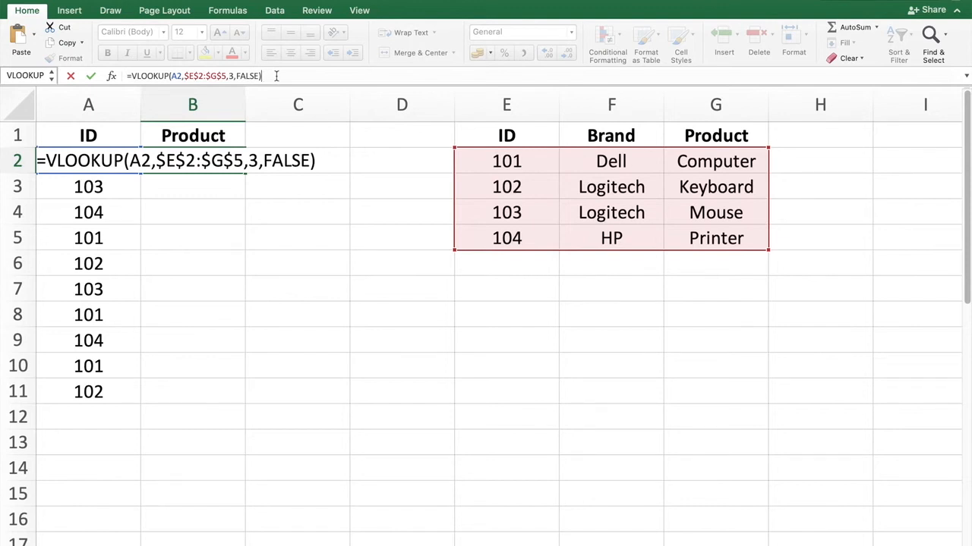
key(Return)
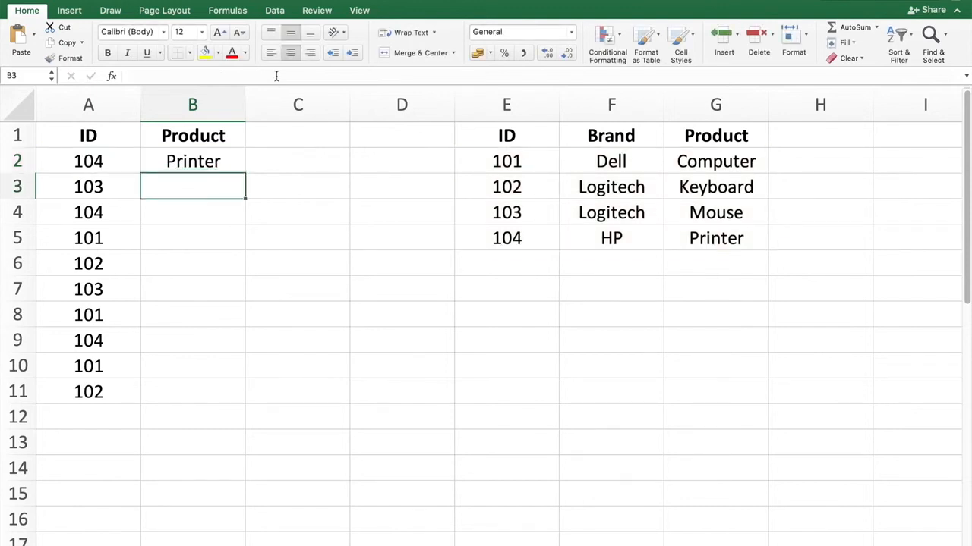
Step: Inspect B2's formula and compare its result with the lookup table
click(198, 160)
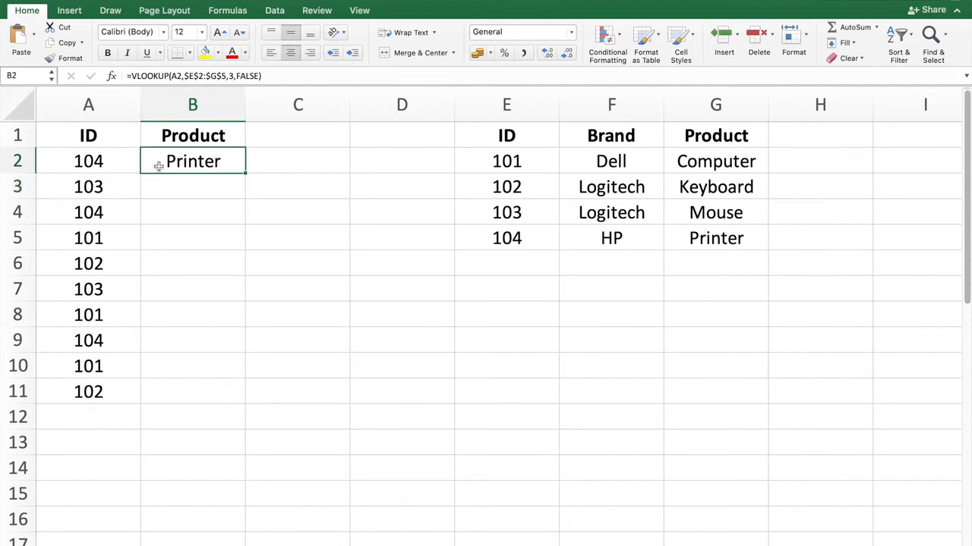
click(119, 167)
click(226, 159)
drag(532, 136, 723, 241)
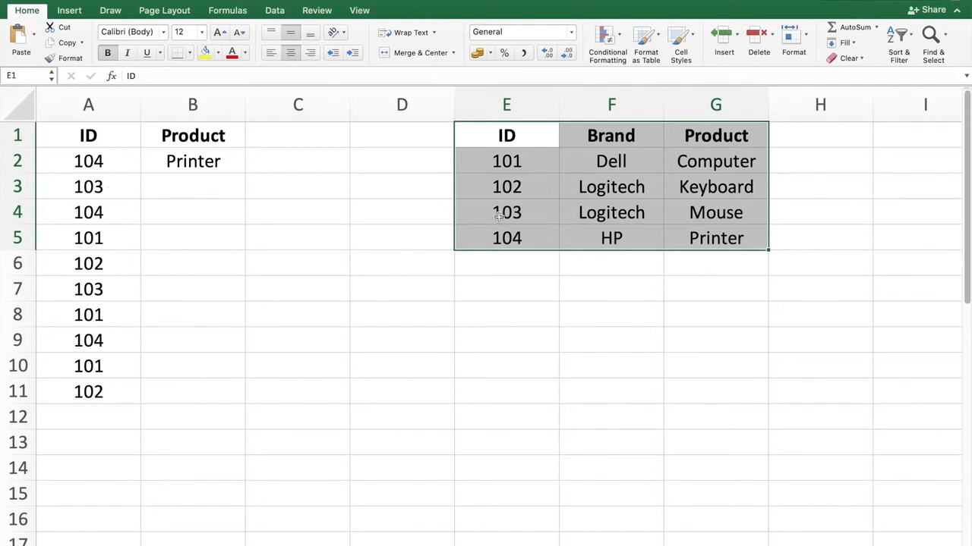
click(186, 161)
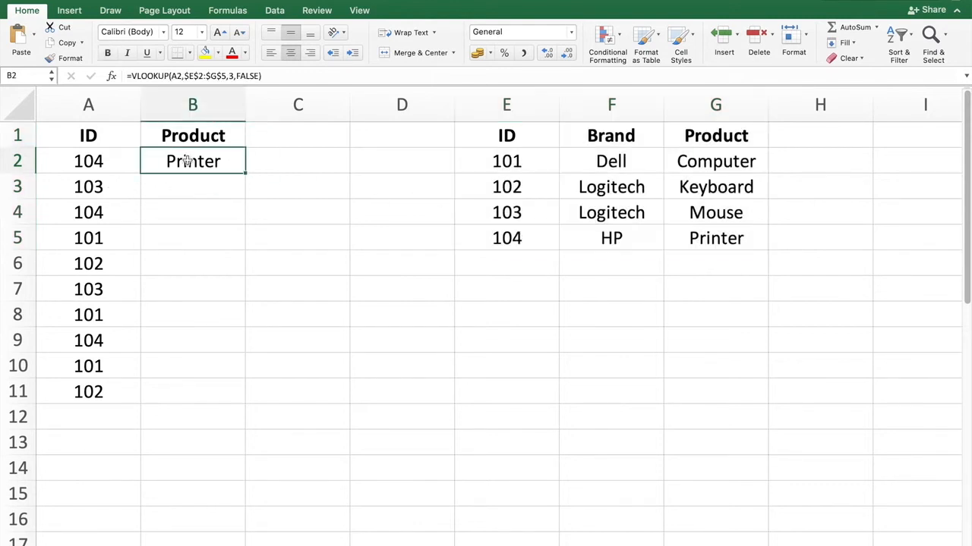
Step: Copy the B2 formula into cell B3
key(super+c)
key(Down)
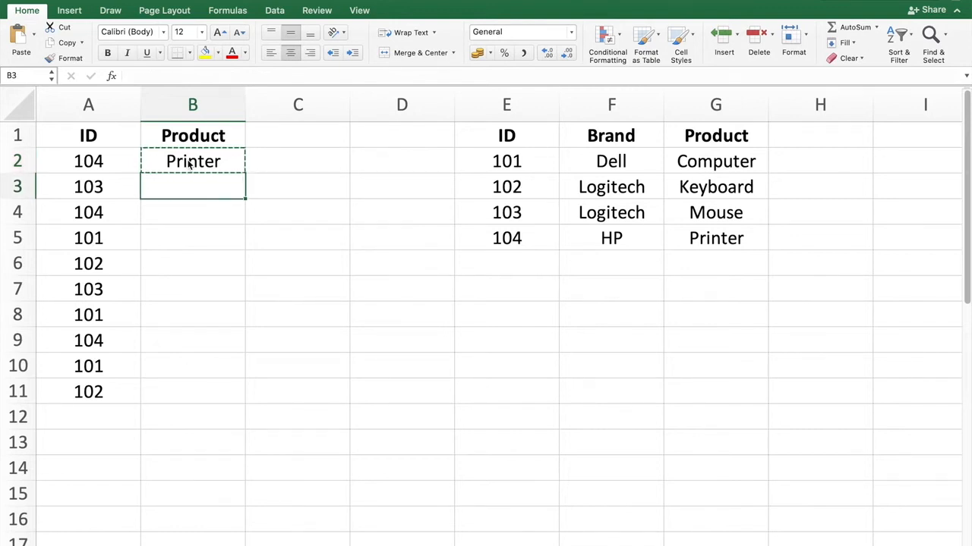
key(super+v)
click(327, 308)
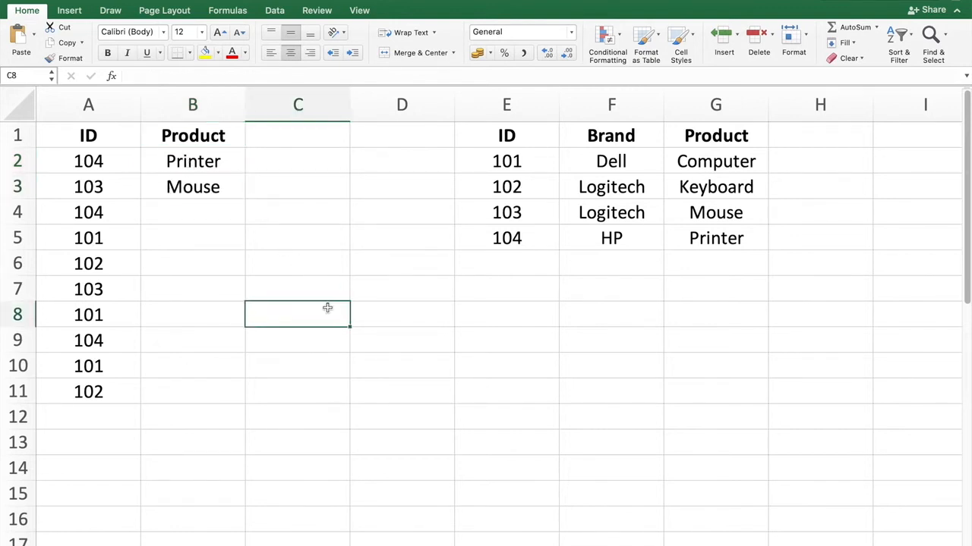
Step: Copy the formula from B3 down into B4:B11
click(201, 190)
key(super+c)
key(Down)
key(shift+Down)
key(shift+Down)
key(shift+Down)
key(shift+Down)
key(shift+Down)
key(shift+Down)
key(shift+Down)
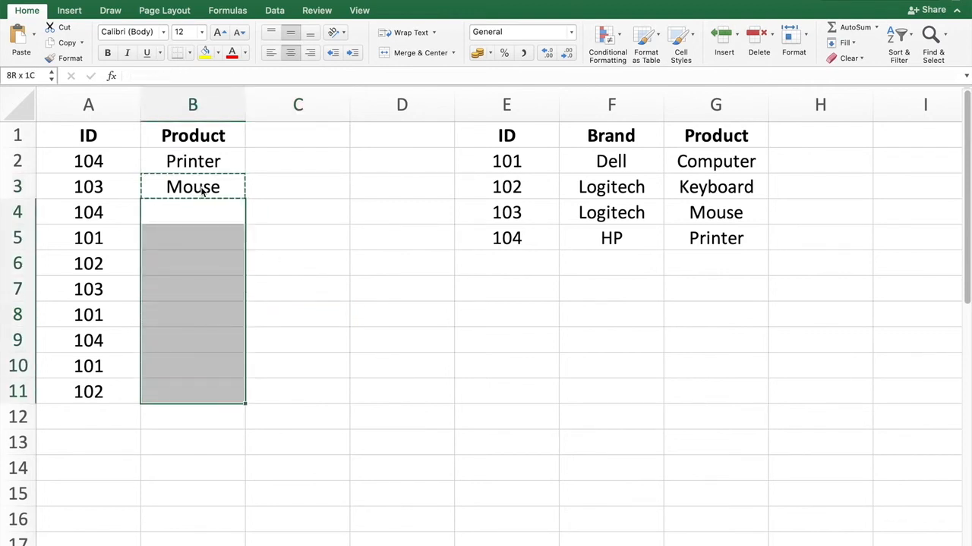
key(super+v)
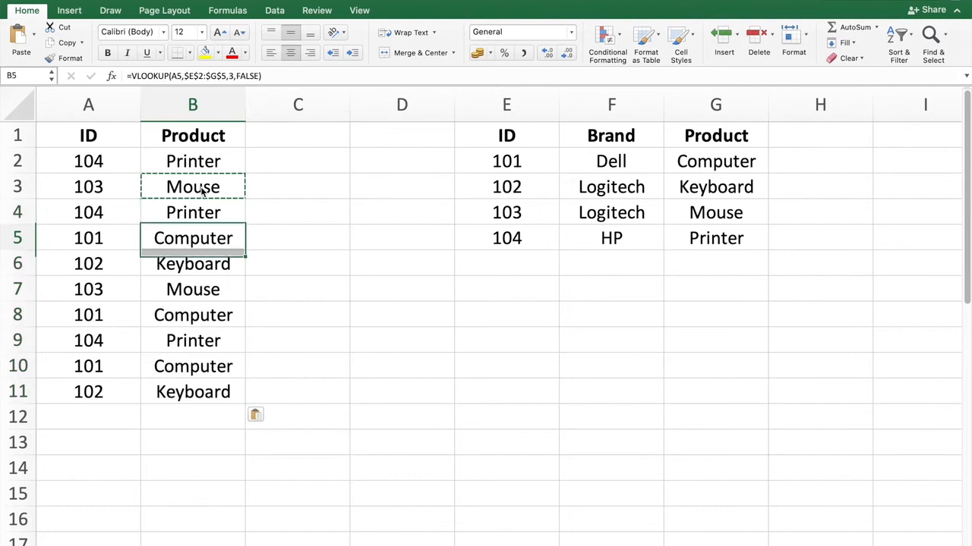
Step: Check the copied results against the lookup table and view the formula in B10
click(110, 393)
click(162, 394)
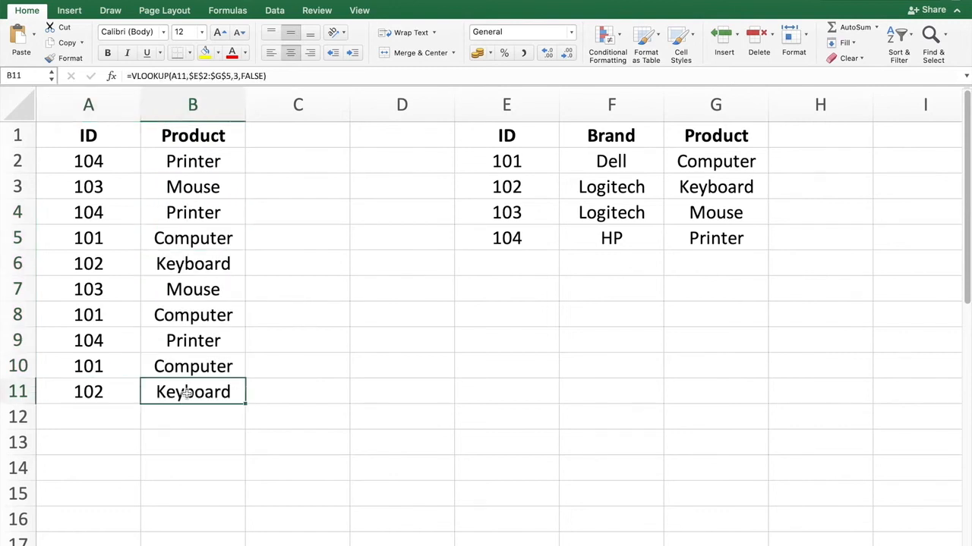
drag(506, 186, 699, 193)
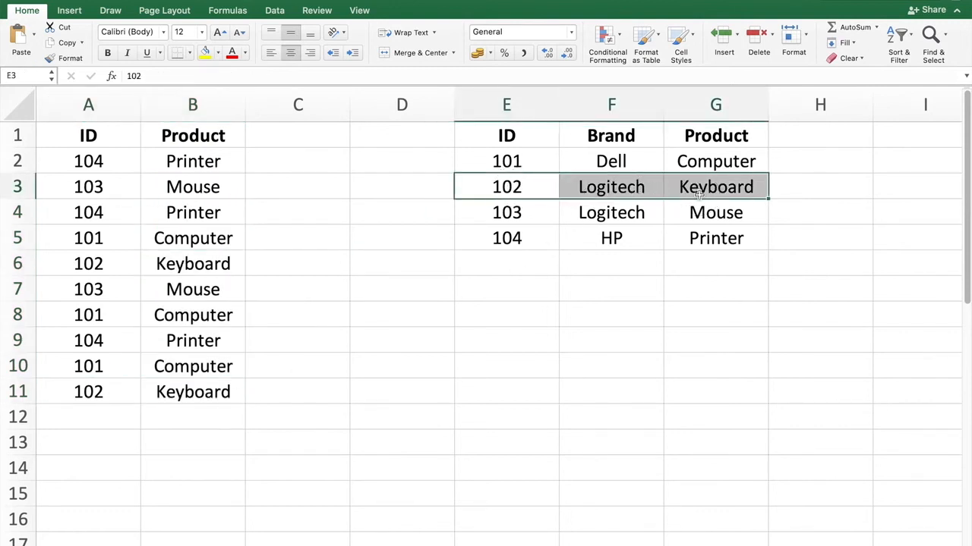
click(733, 188)
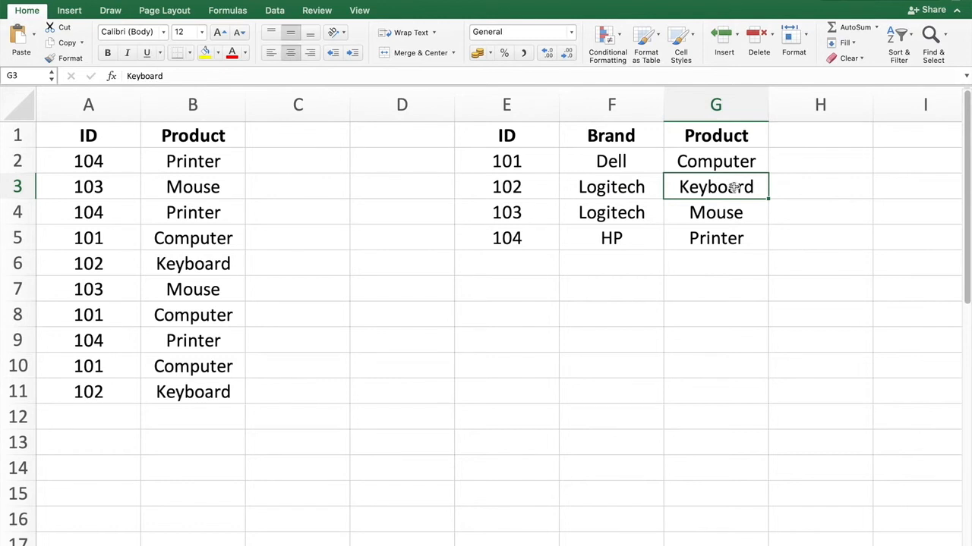
click(194, 368)
double_click(195, 368)
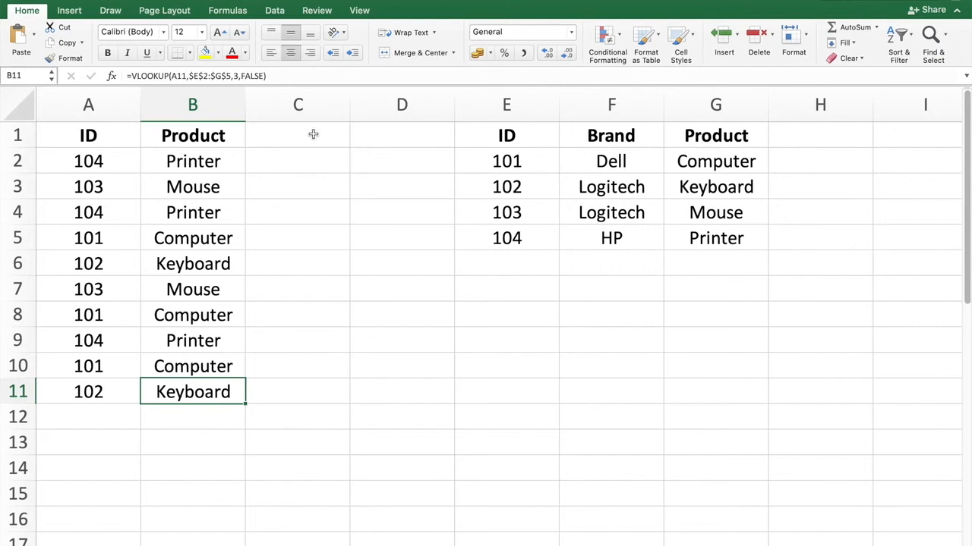
Step: Add a bold Brand header in C1
click(313, 135)
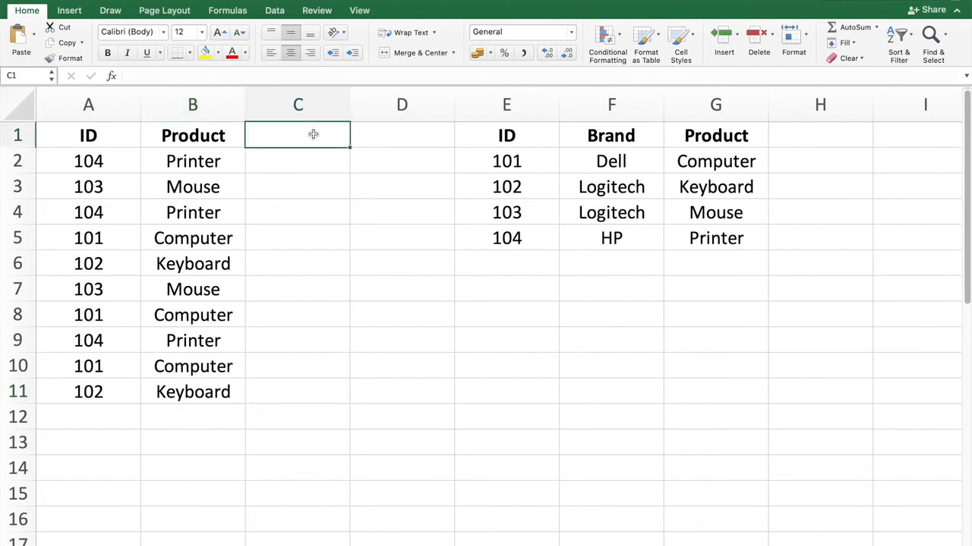
text(Brand)
key(Return)
click(312, 135)
key(super+b)
key(Return)
Step: Start a VLOOKUP formula in C2 with A2 as the lookup value
text(=vloo)
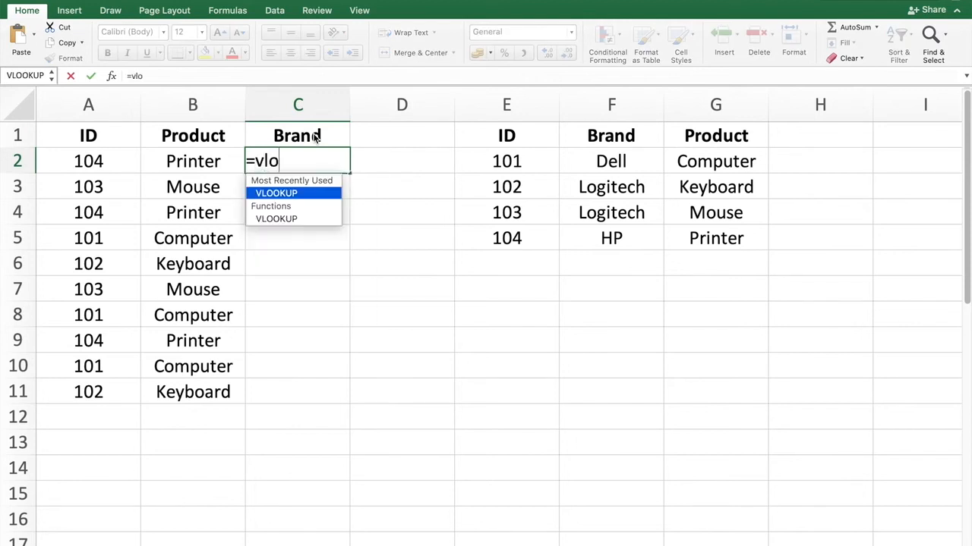
double_click(296, 192)
click(297, 191)
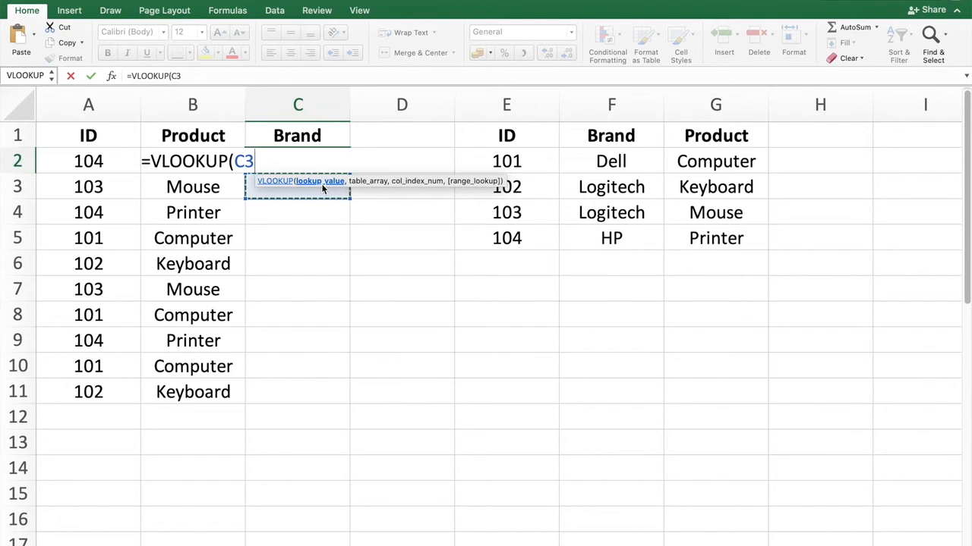
key(BackSpace)
key(BackSpace)
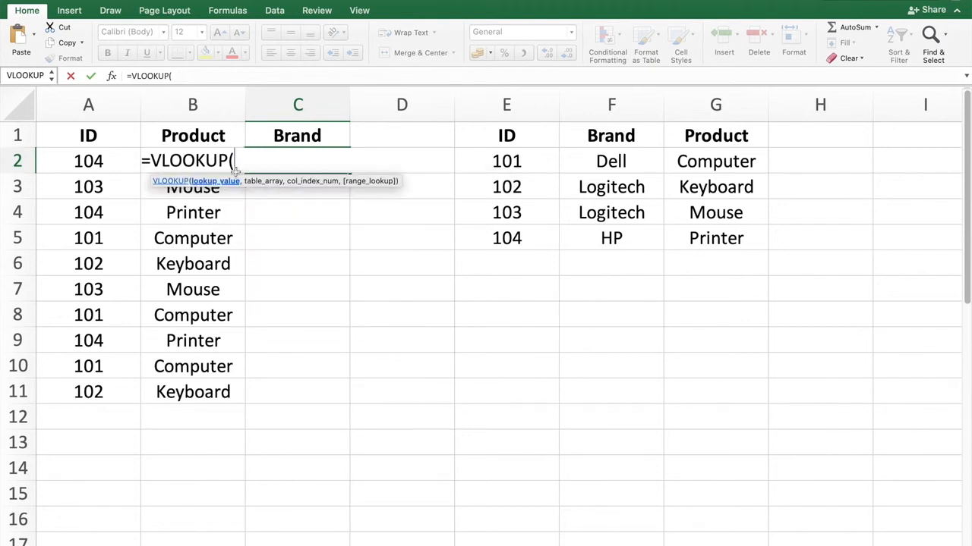
click(79, 161)
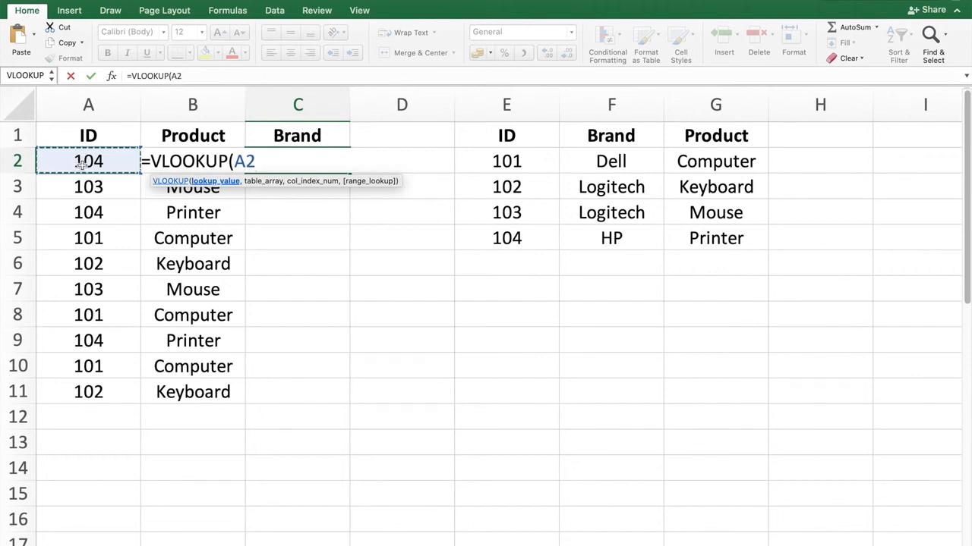
text(,)
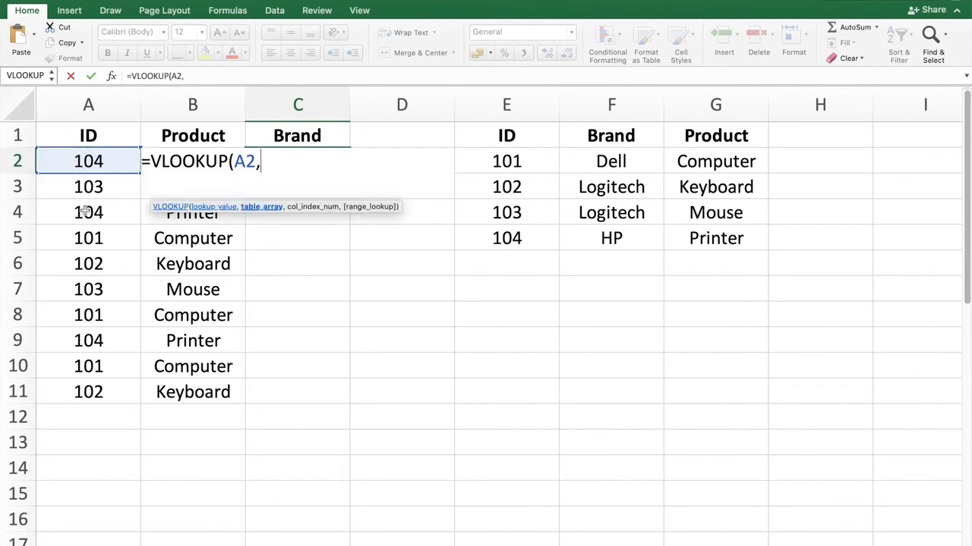
Step: Complete the C2 formula with the absolute table range $E$2:$G$5, column 2 and FALSE, and enter it
drag(523, 161, 698, 226)
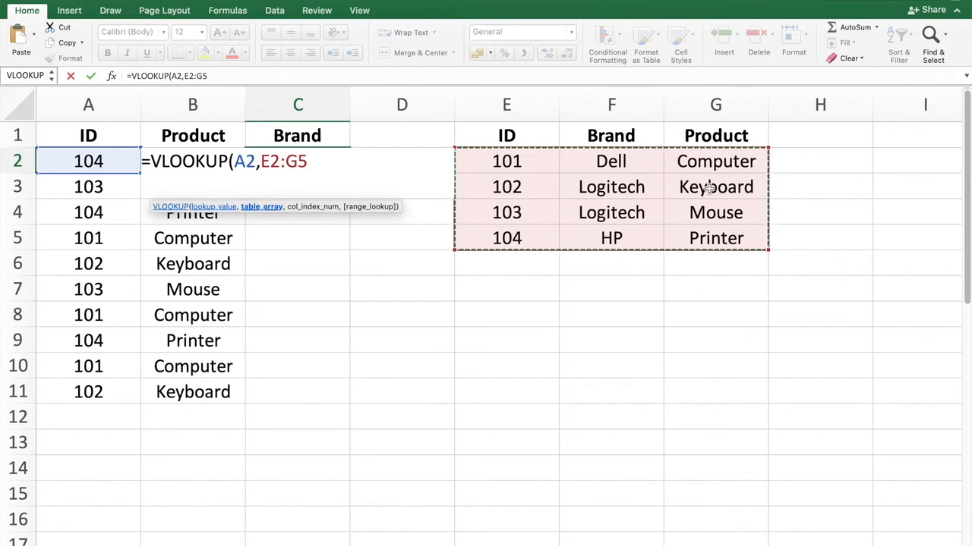
key(F4)
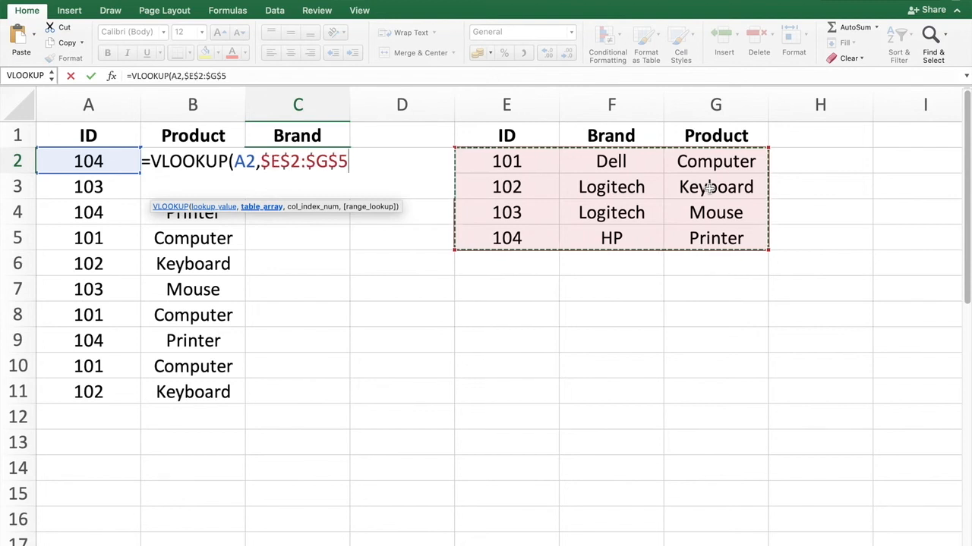
text(,)
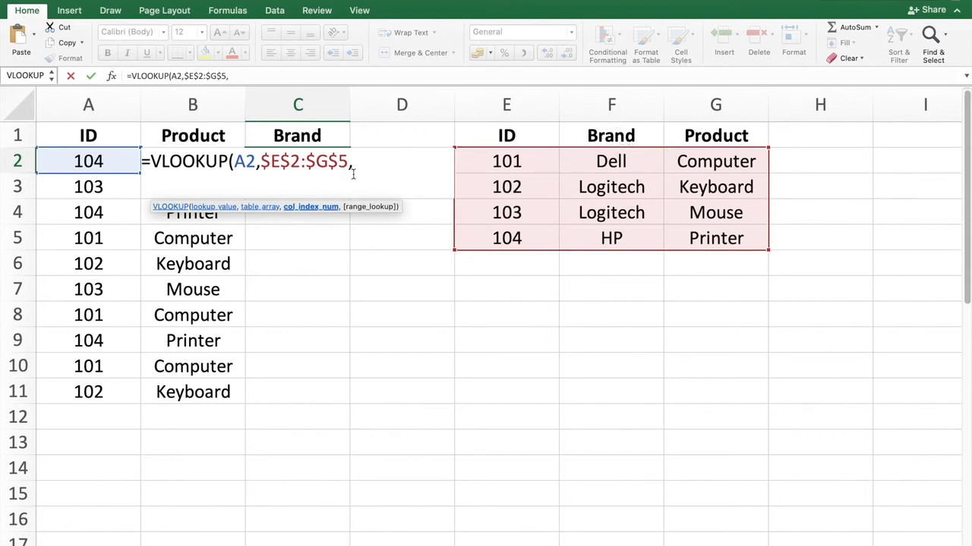
text(2,)
key(Down)
key(Tab)
text())
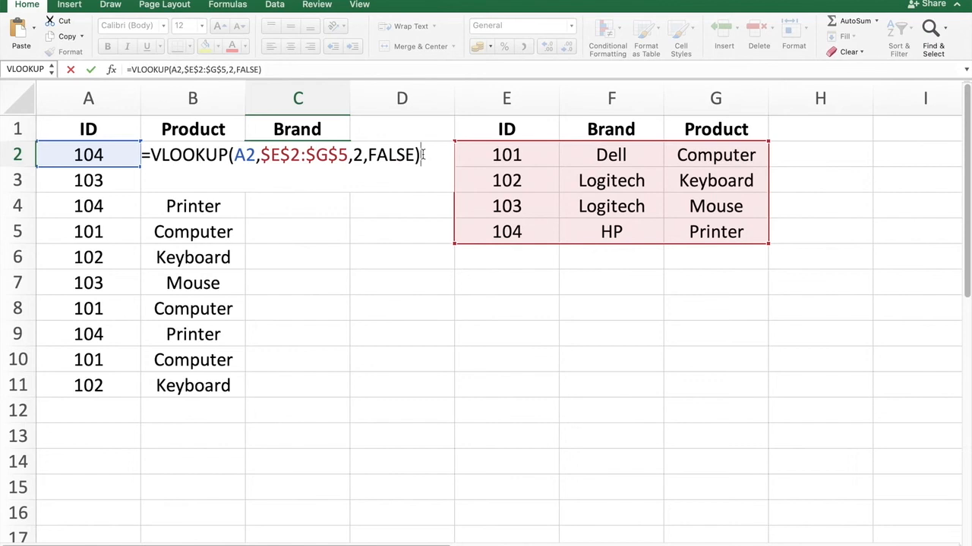
key(Return)
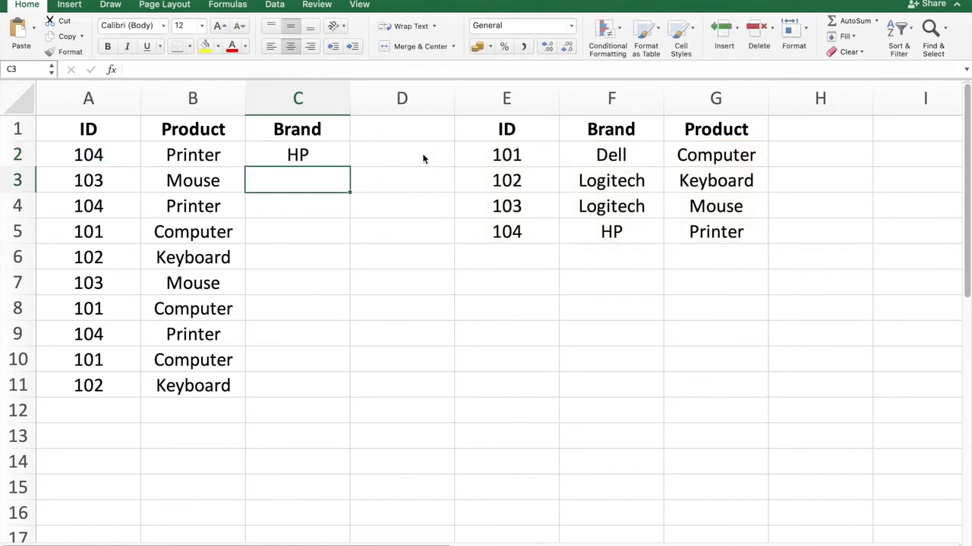
Step: Compare the C2 result with the ID in A2 and the matching row of the lookup table
click(317, 153)
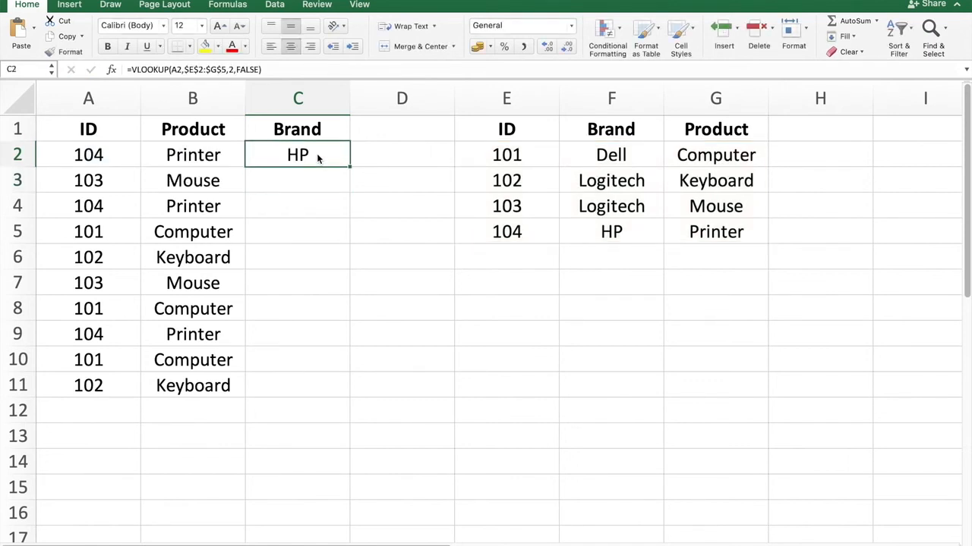
click(117, 158)
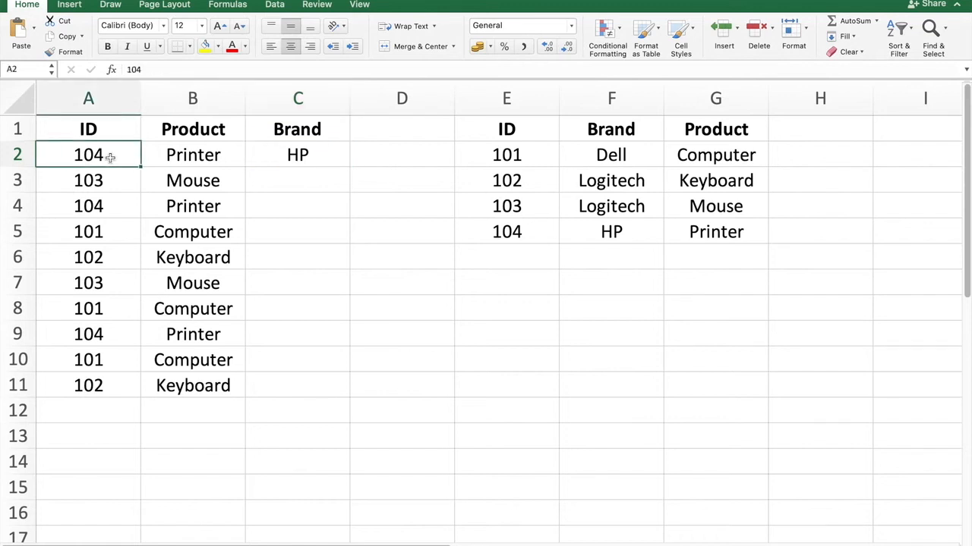
click(300, 156)
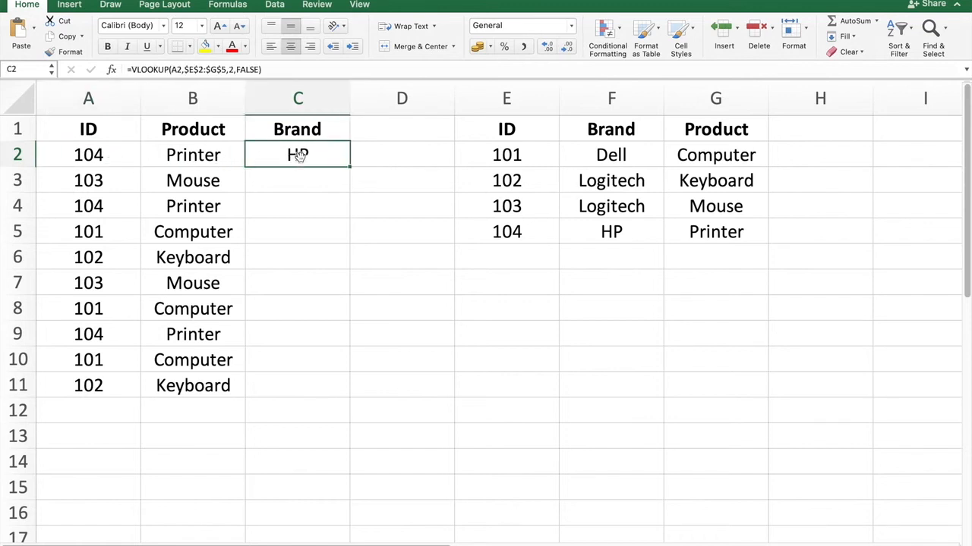
click(511, 234)
click(593, 234)
Step: Copy the C2 formula down into C3:C11
click(324, 158)
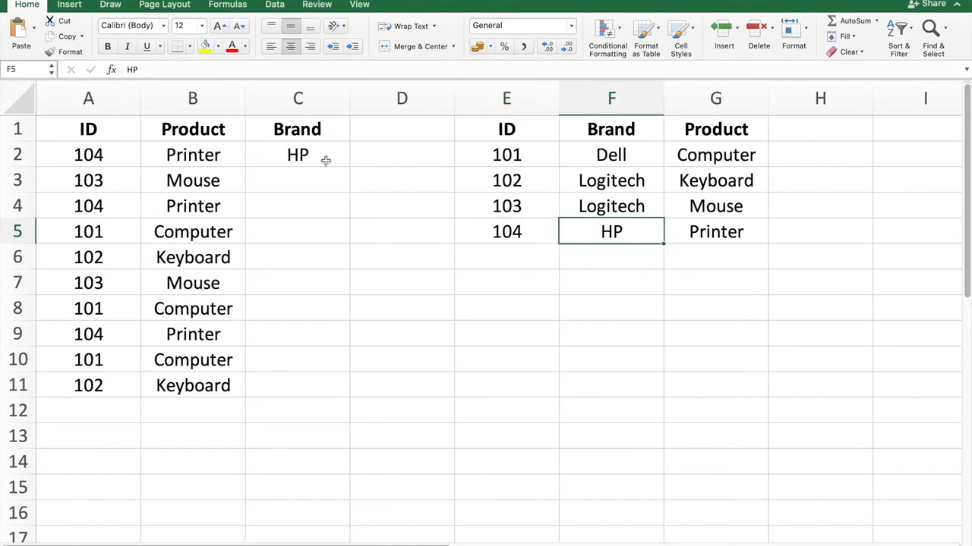
key(ctrl+c)
key(Down)
key(shift+Down)
key(shift+Down)
key(shift+Down)
key(shift+Down)
key(shift+Down)
key(shift+Down)
key(shift+Down)
key(shift+Down)
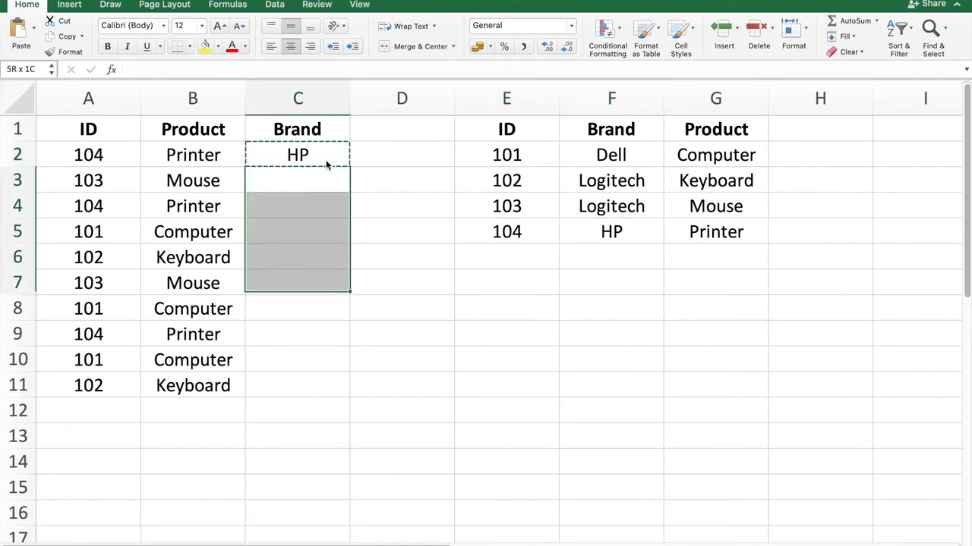
key(ctrl+v)
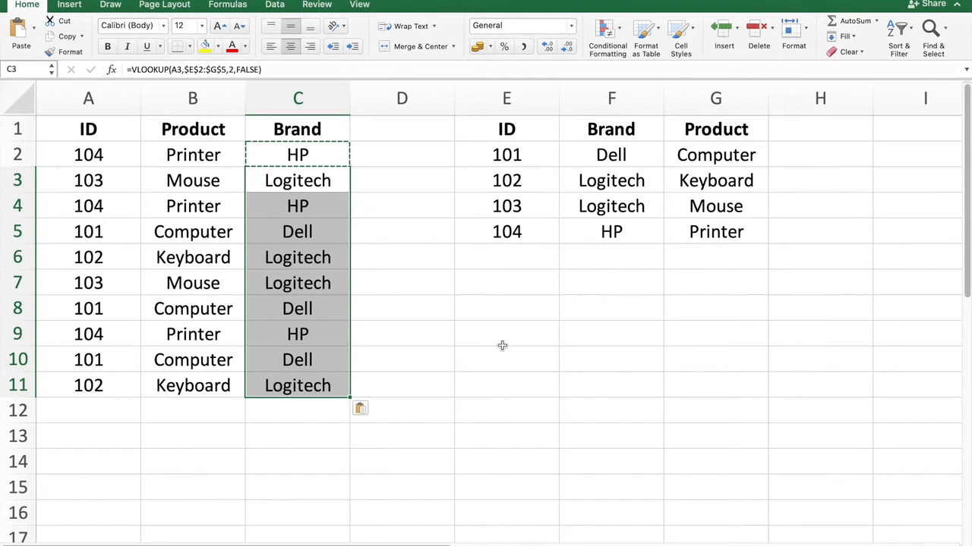
Step: Check several Brand results in column C against the IDs in the lookup table
click(557, 384)
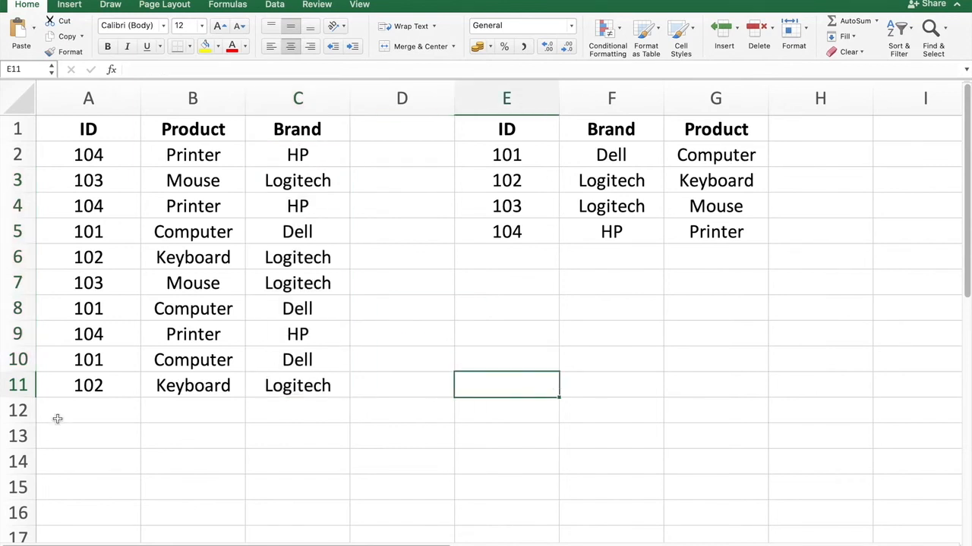
click(12, 386)
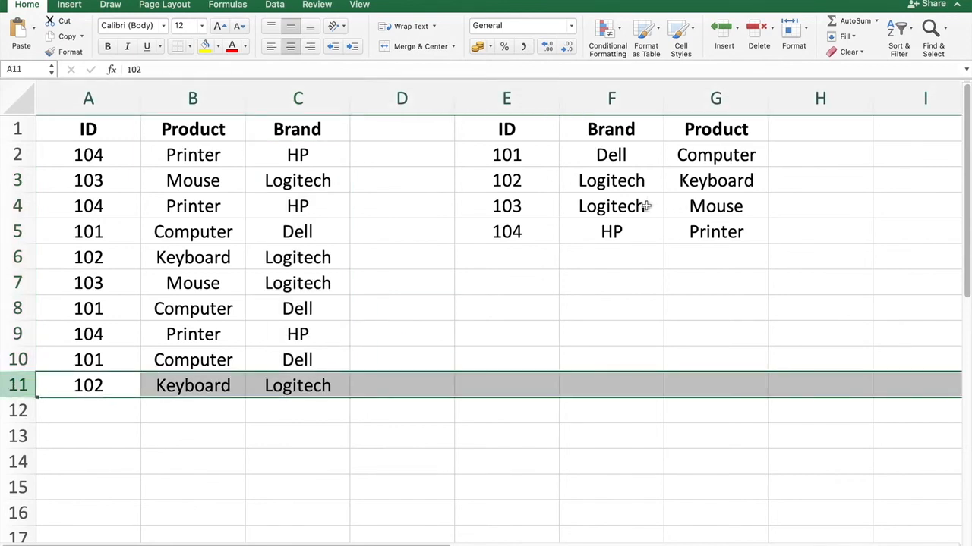
click(643, 182)
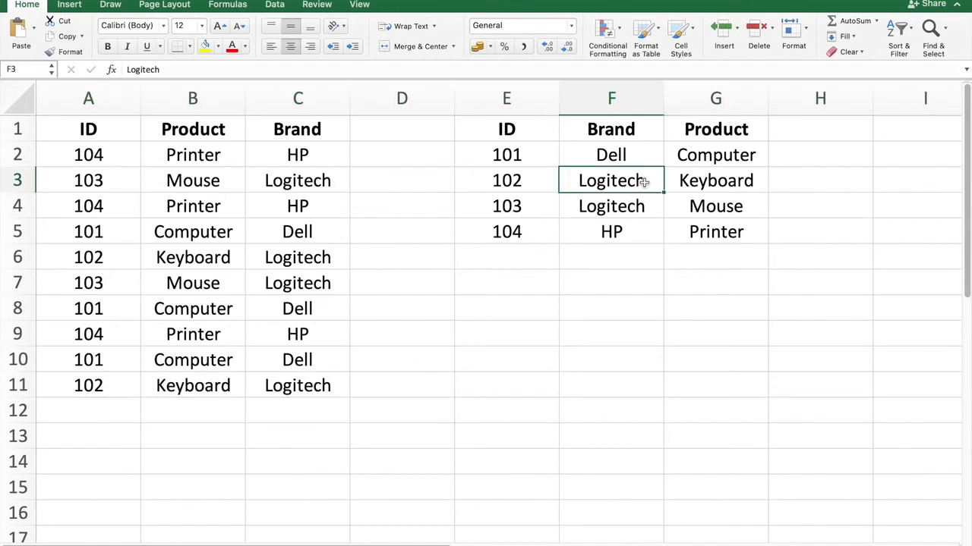
drag(618, 182, 622, 204)
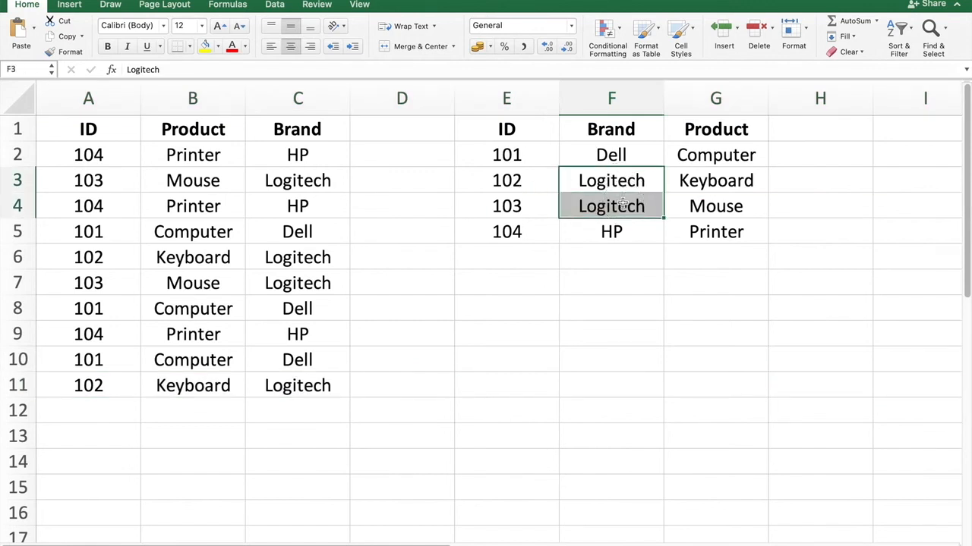
click(544, 182)
click(531, 213)
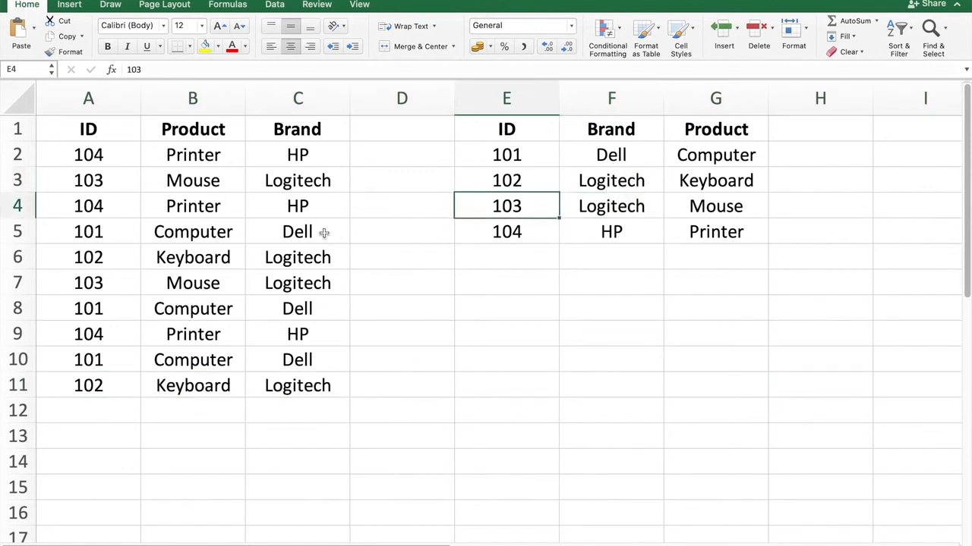
click(5, 285)
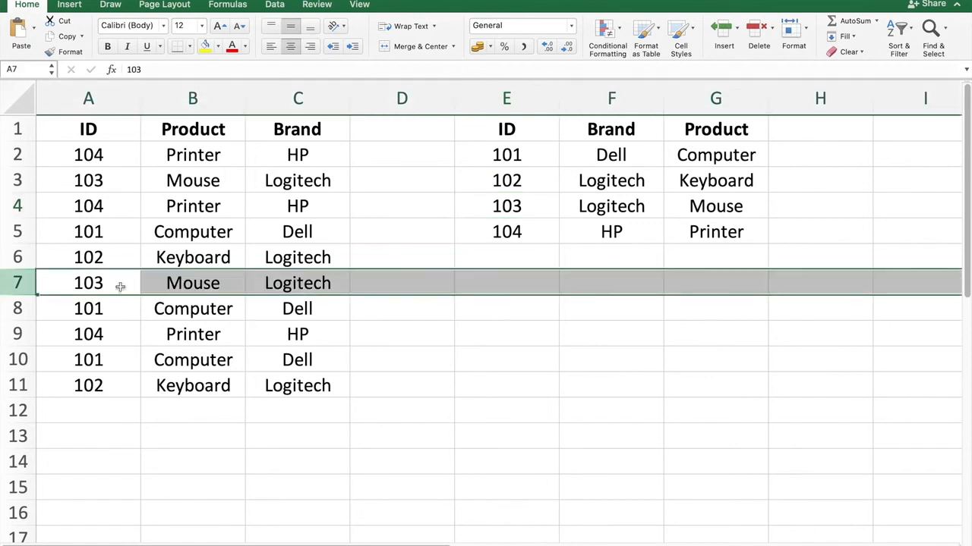
click(296, 282)
click(614, 201)
Step: Enter the IDs 101, 105, 107 and 102 in cells A12:A15
click(100, 416)
text(101)
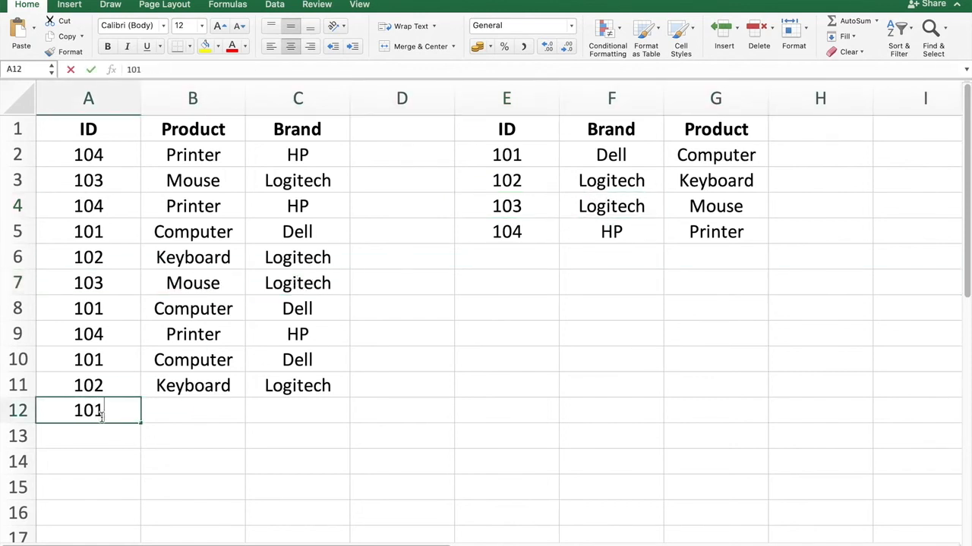
key(Return)
text(105)
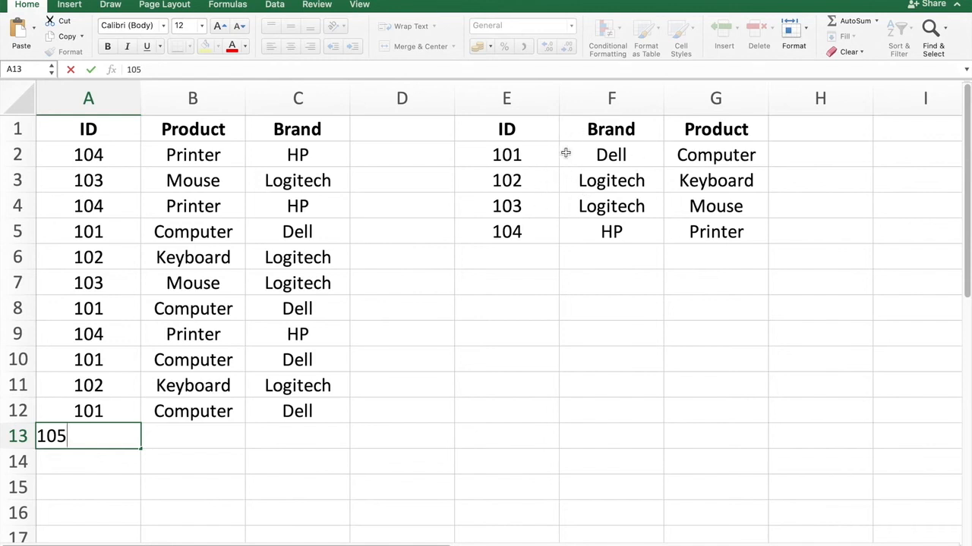
key(Return)
text(107)
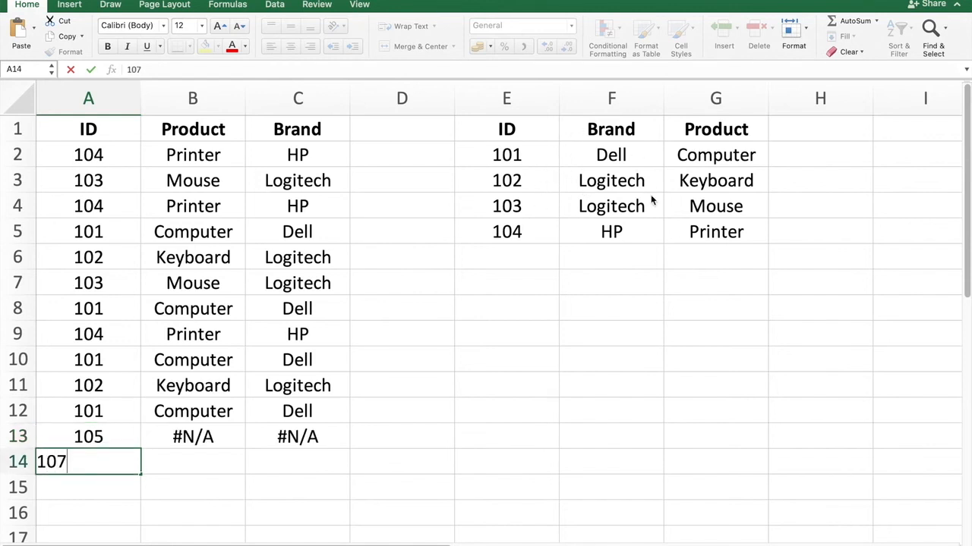
key(Return)
text(102)
key(Return)
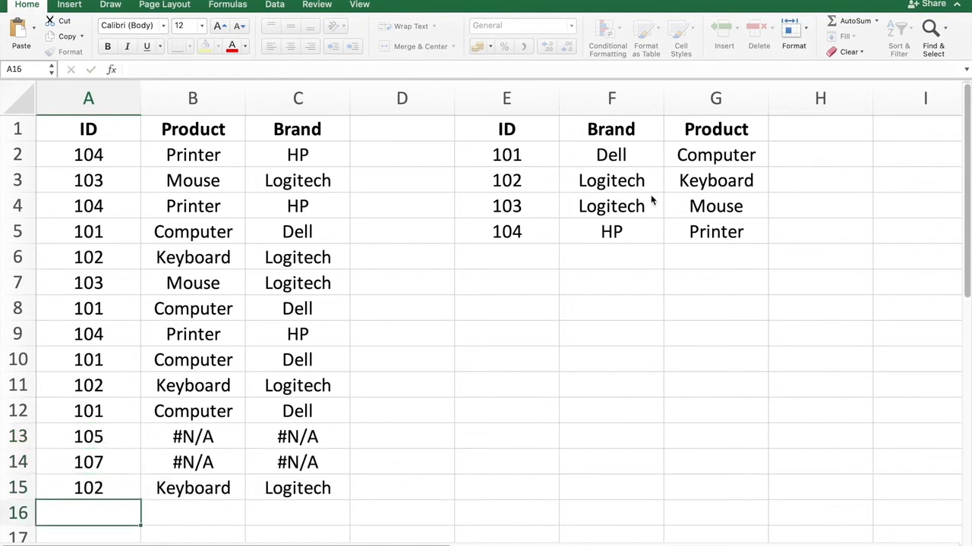
Step: Enter the IDs 106, 107 and 101 in cells A16:A18
scroll(400, 468, down, 5)
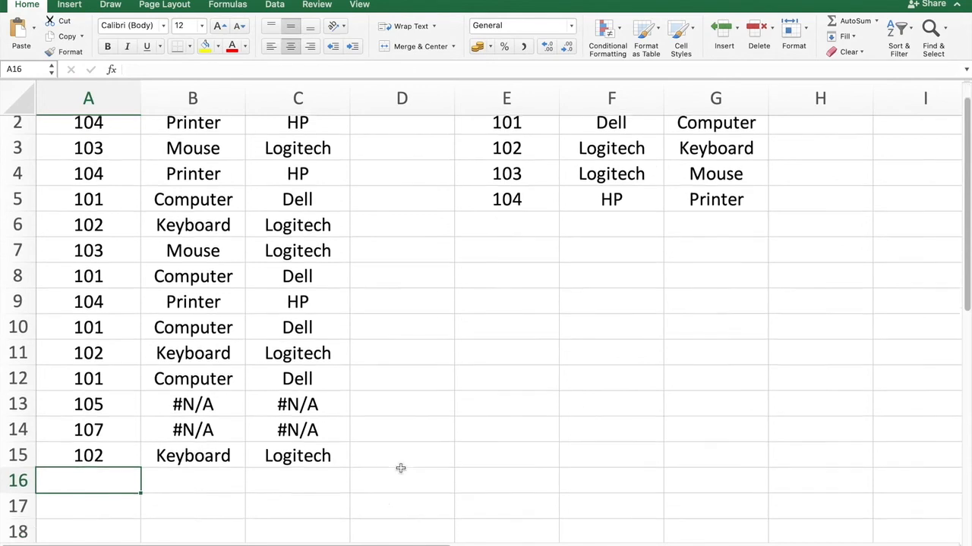
scroll(400, 468, up, 4)
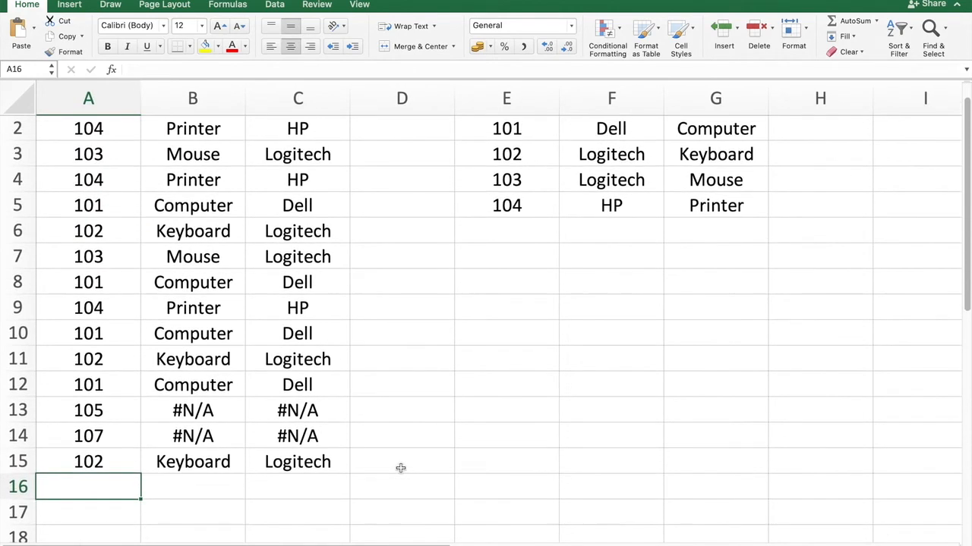
text(106)
key(Return)
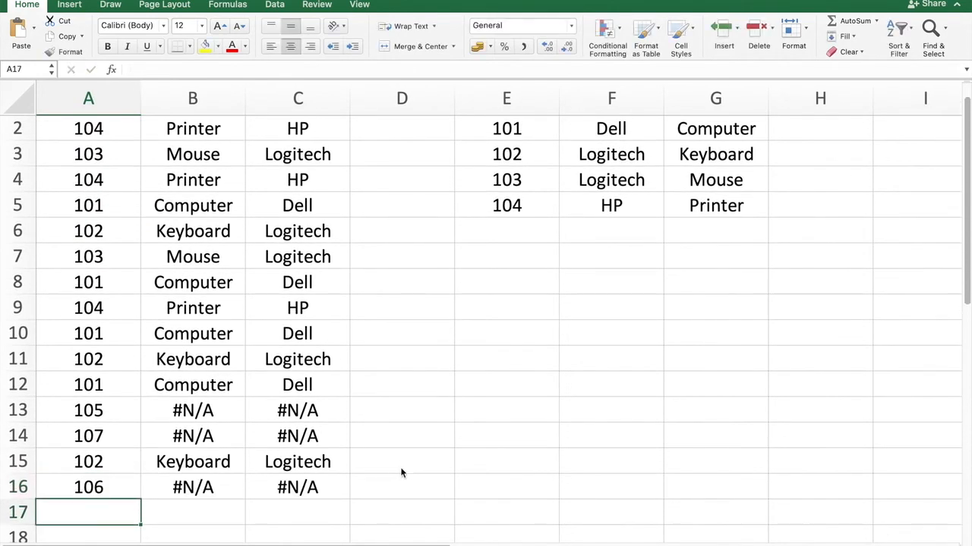
text(107)
key(Return)
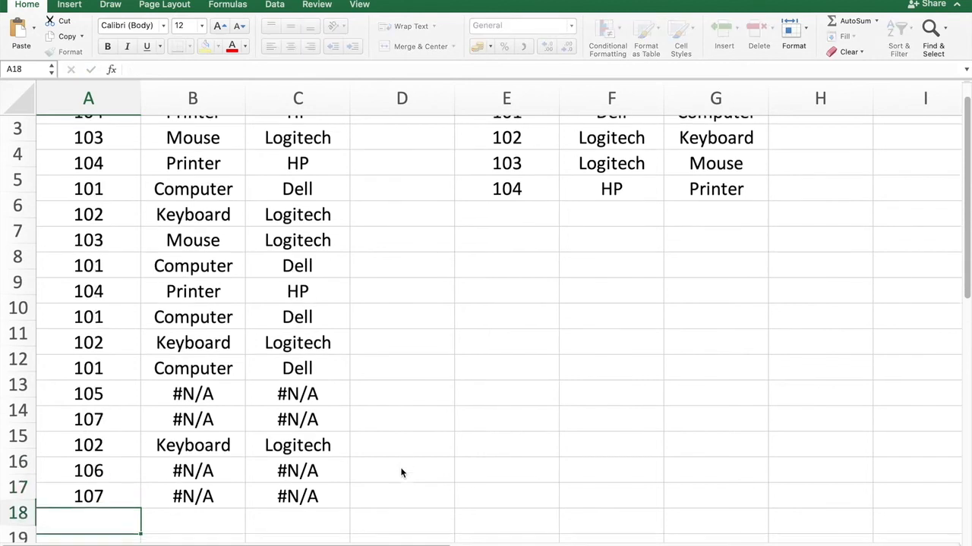
text(`0`)
key(BackSpace)
key(BackSpace)
key(BackSpace)
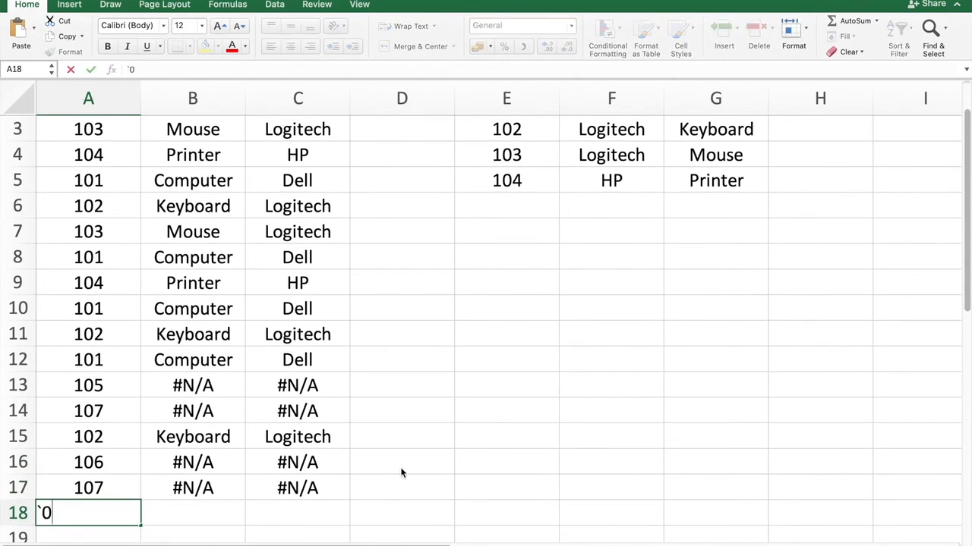
text(101)
key(Return)
Step: Examine the rows with #N/A results and the formula in B14
click(441, 463)
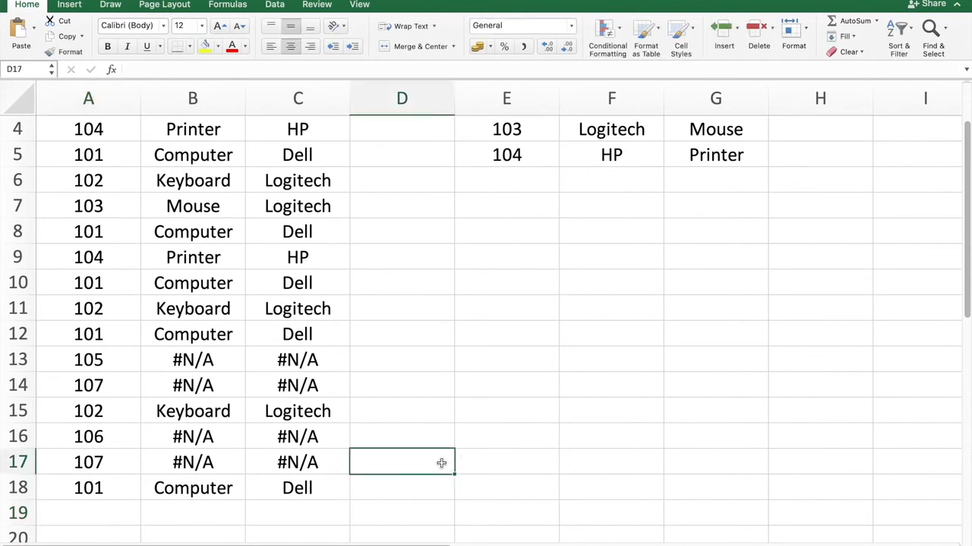
drag(13, 356, 14, 379)
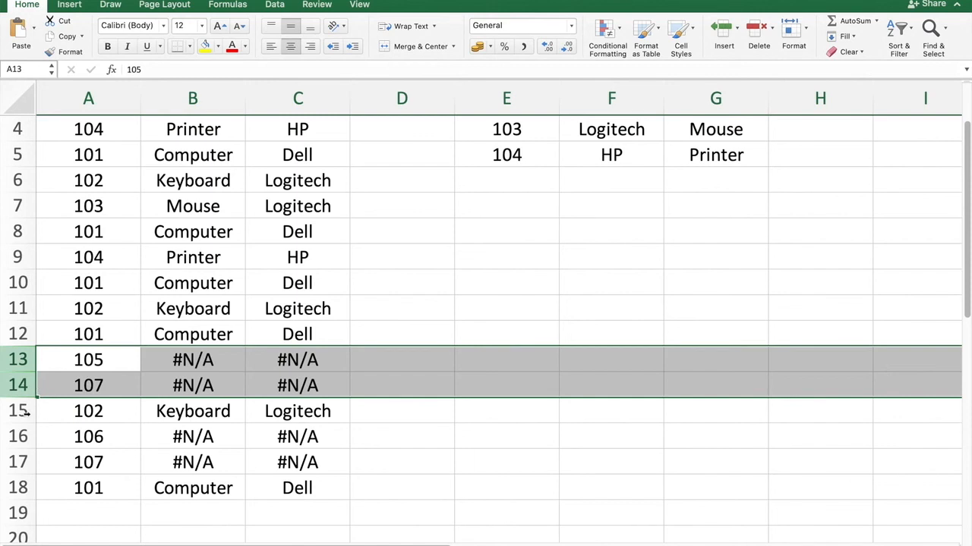
drag(21, 439, 20, 462)
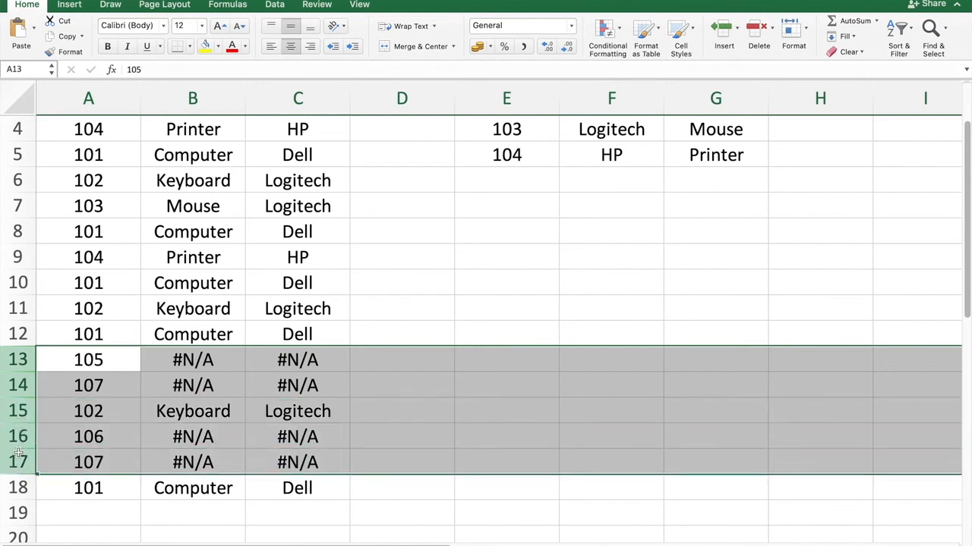
click(424, 403)
drag(9, 362, 11, 380)
scroll(358, 351, up, 3)
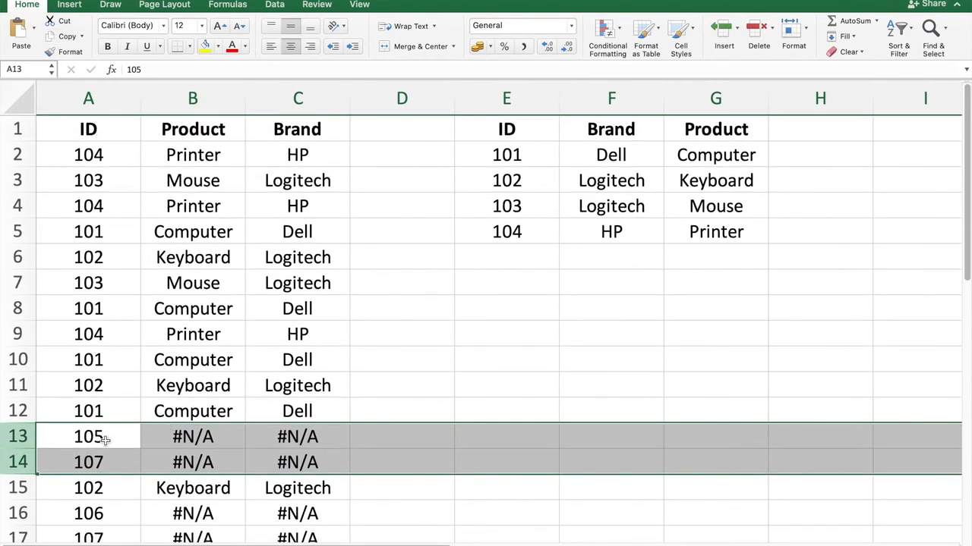
scroll(104, 438, down, 2)
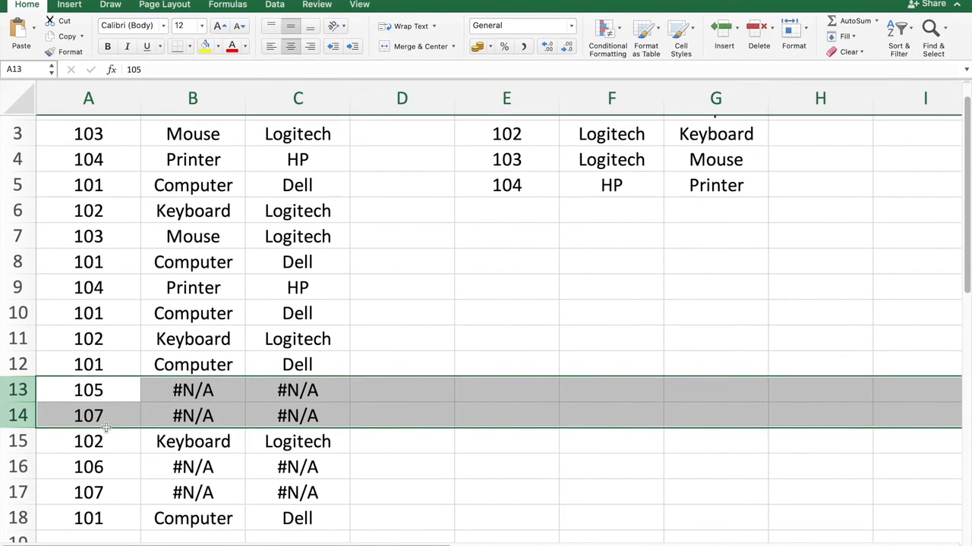
click(96, 468)
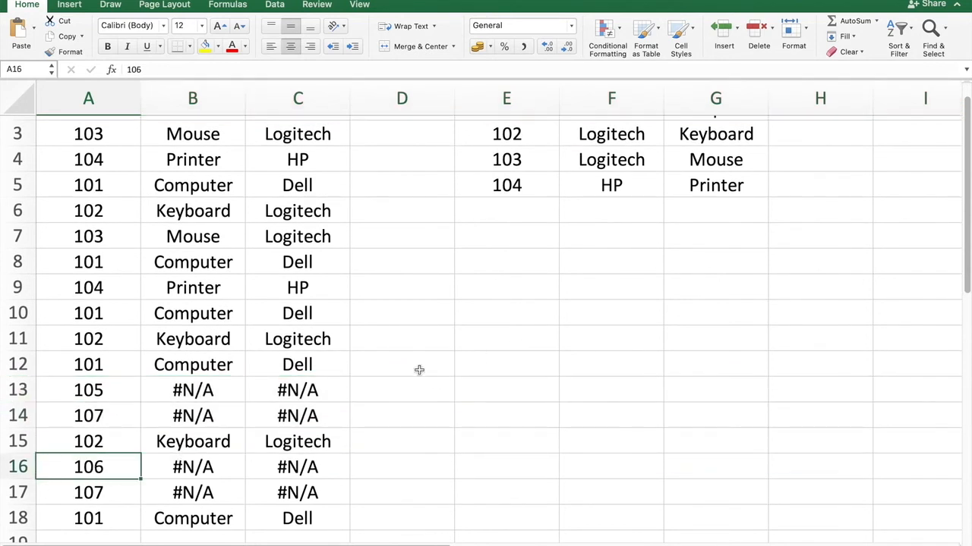
click(211, 388)
click(207, 417)
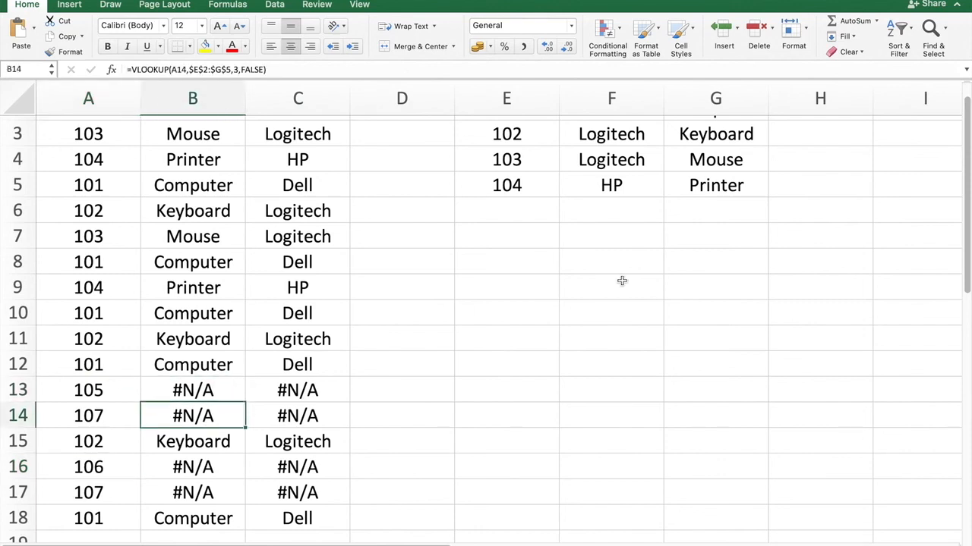
scroll(769, 233, up, 3)
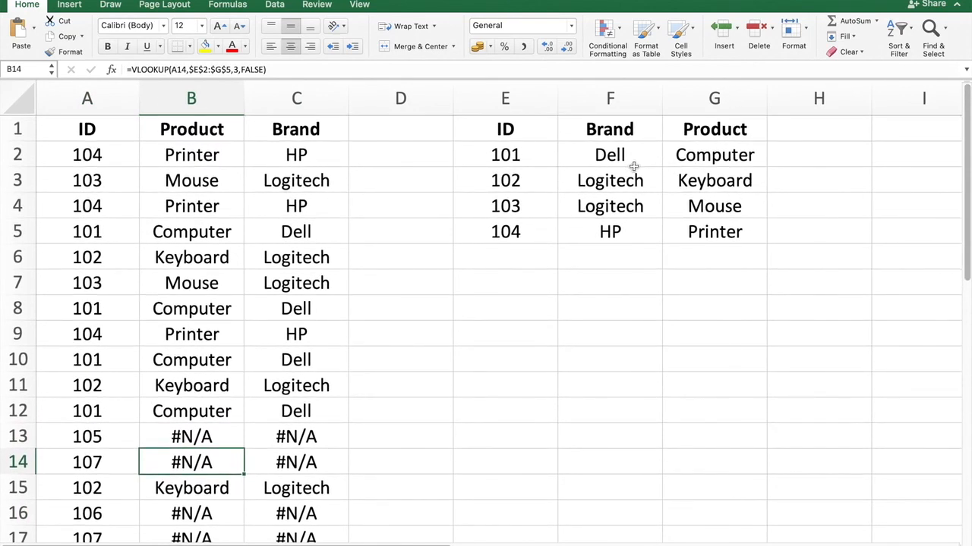
click(636, 293)
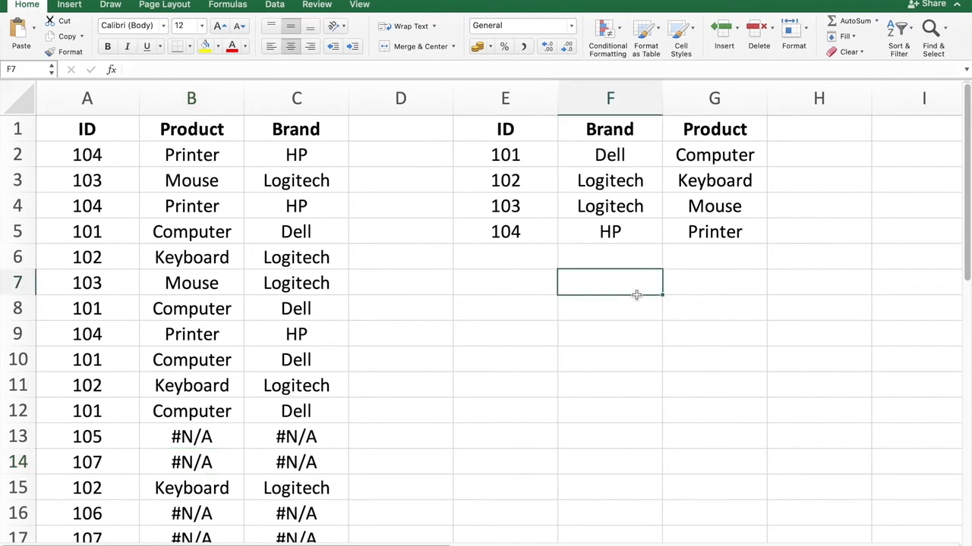